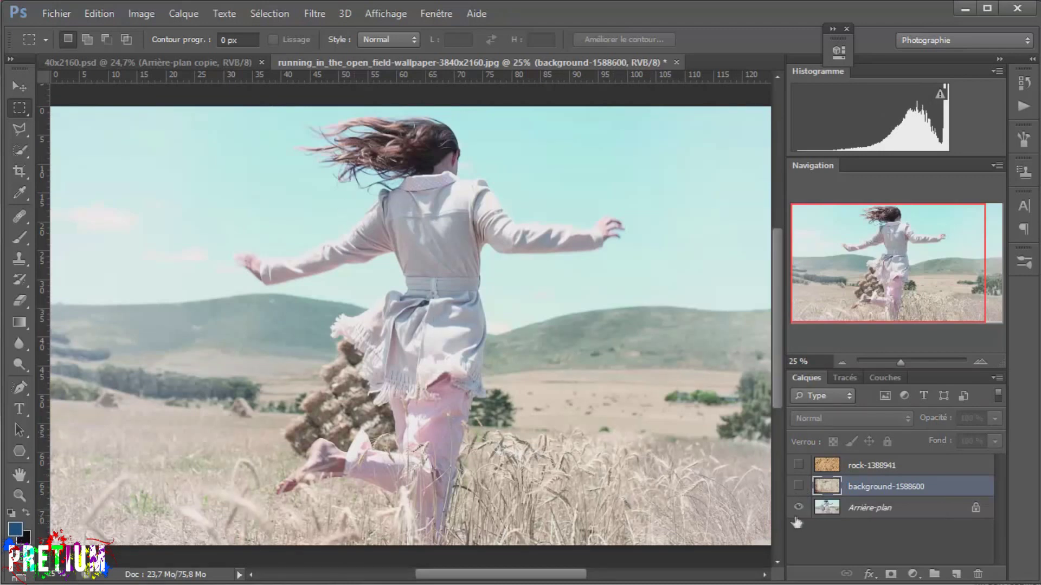
Add a gradient map adjustment layer (Courbe de transfert de dégradé) directly above the Arrière-plan layer
left_click(870, 509)
left_click(913, 574)
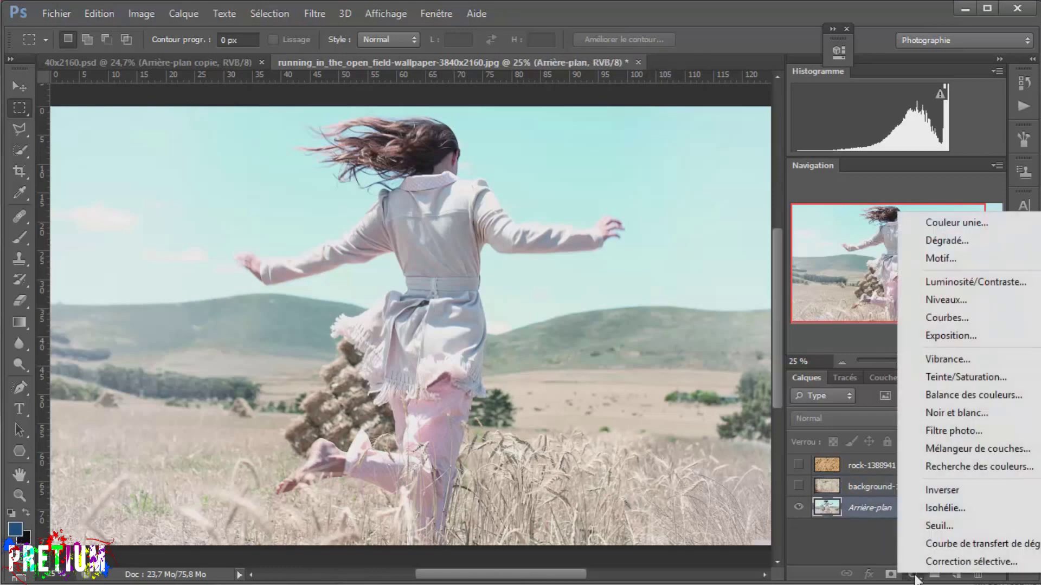
left_click(936, 545)
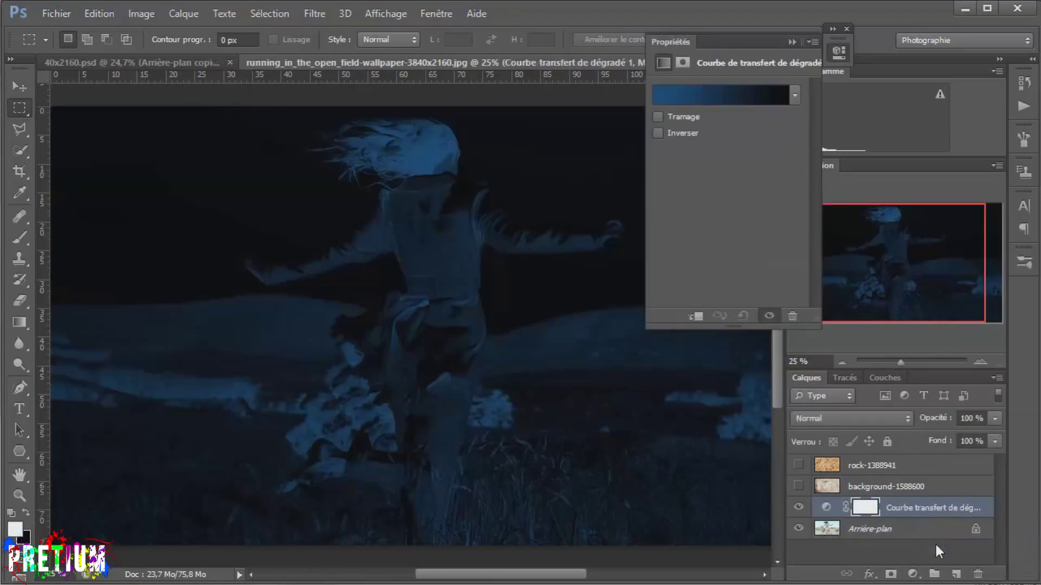
Try several gradient presets on the gradient map and settle on the black-to-white preset (Noir, blanc)
left_click(795, 97)
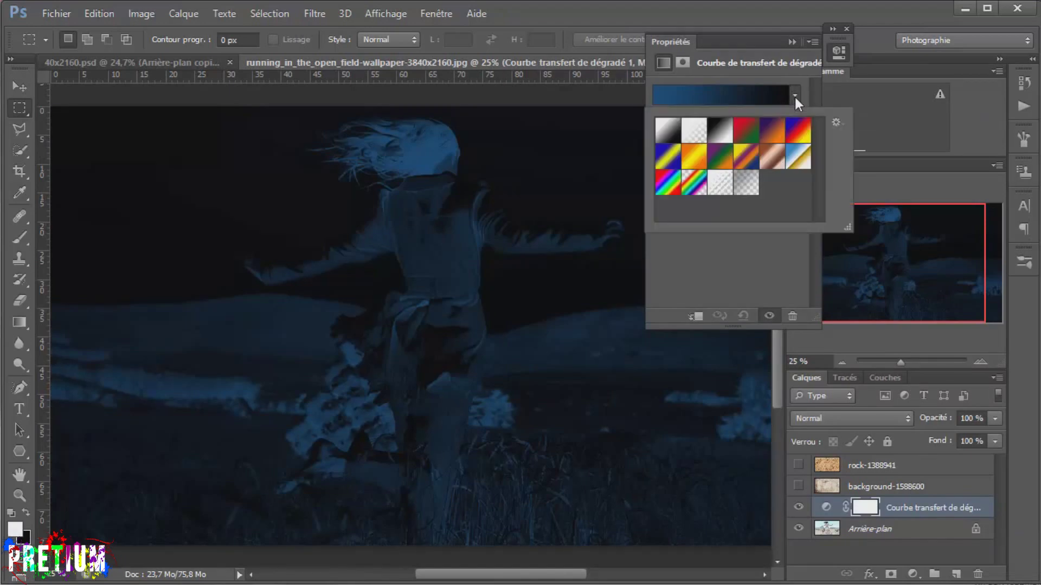
left_click(746, 130)
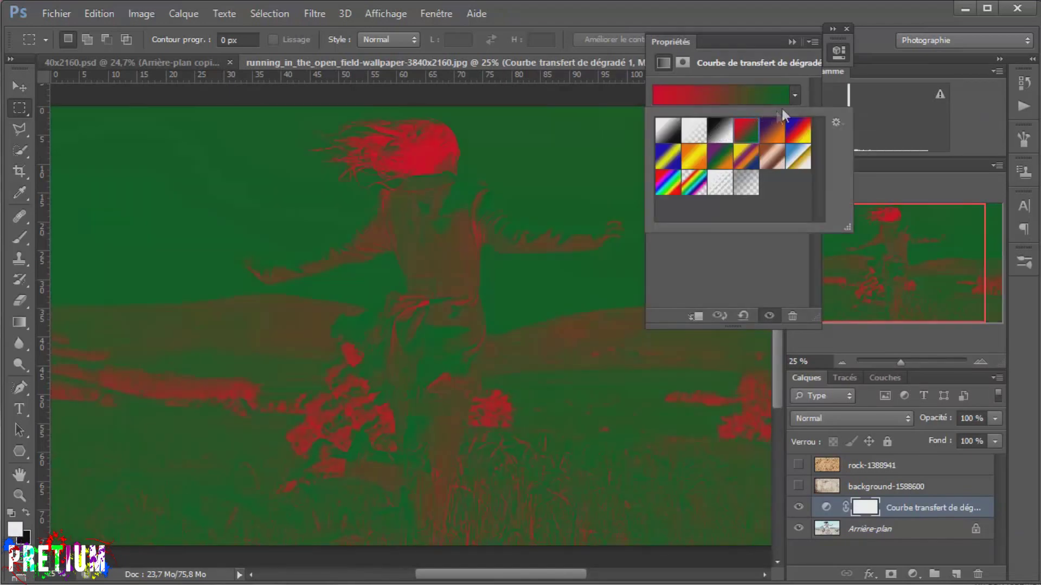
left_click(794, 96)
left_click(795, 95)
left_click(747, 161)
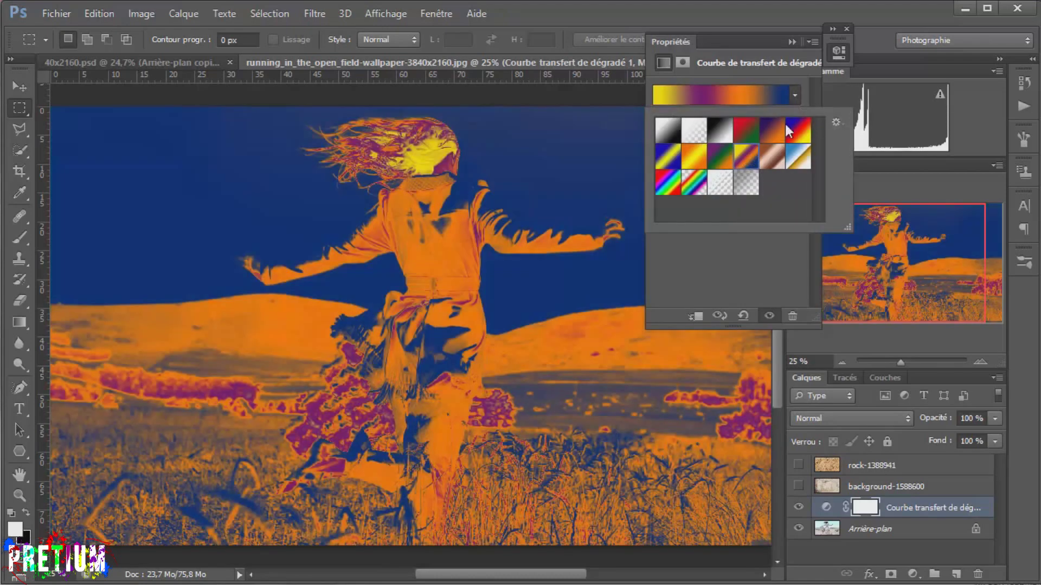
left_click(773, 158)
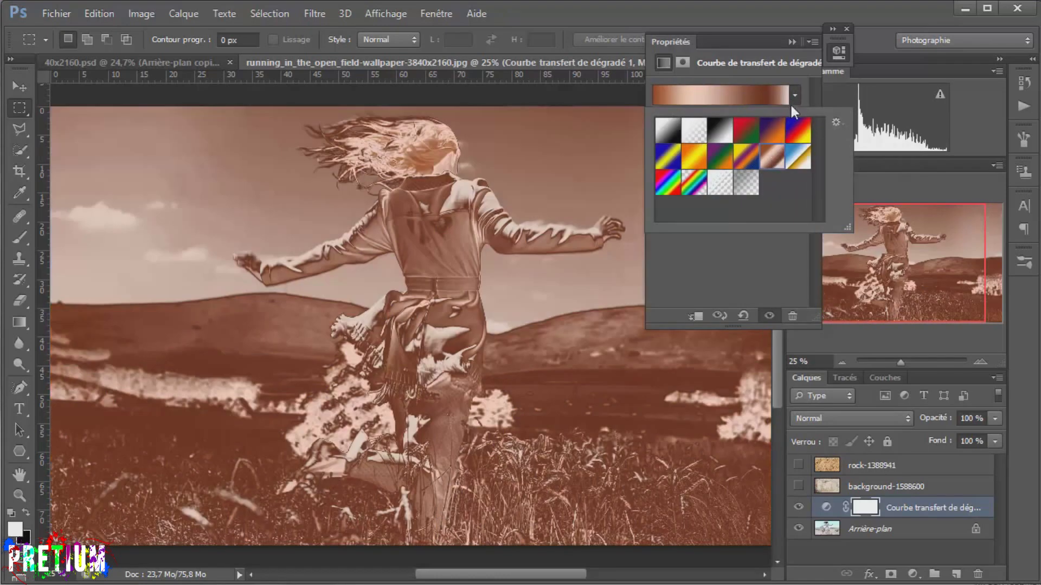
left_click(798, 156)
left_click(775, 140)
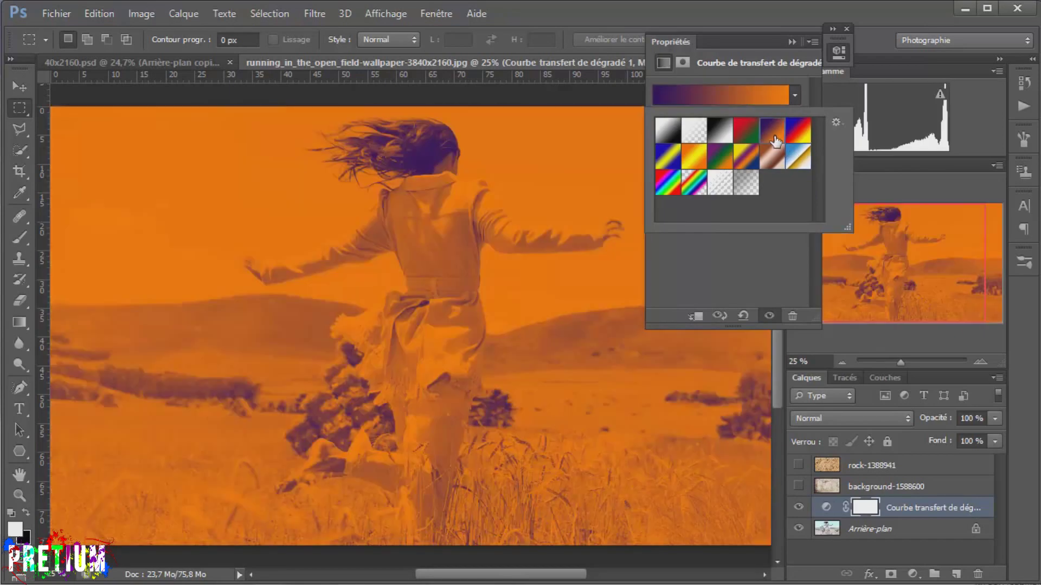
left_click(721, 131)
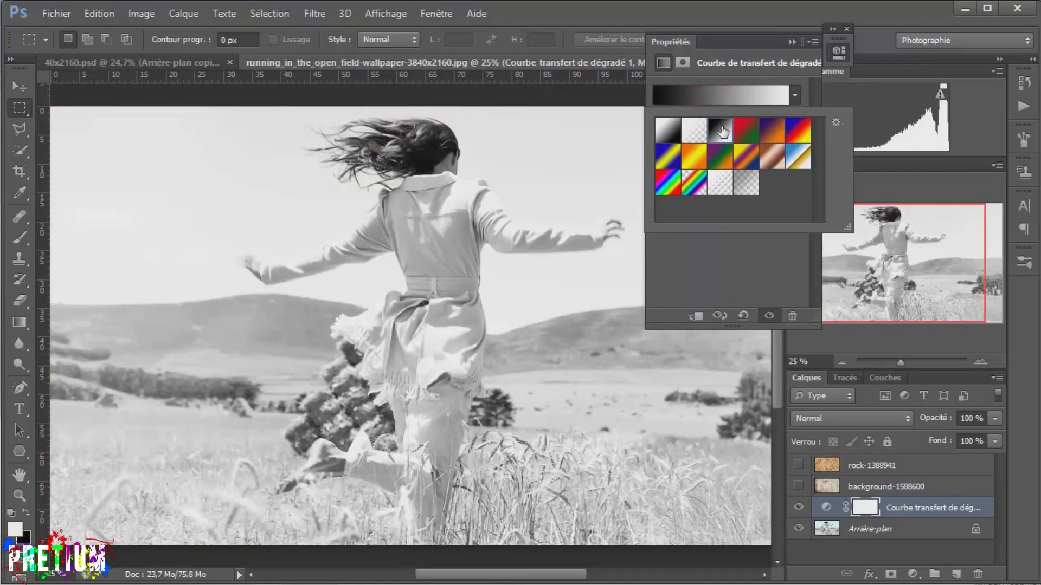
left_click(795, 97)
Try inverting the gradient map's direction, and restore the original direction
left_click(653, 133)
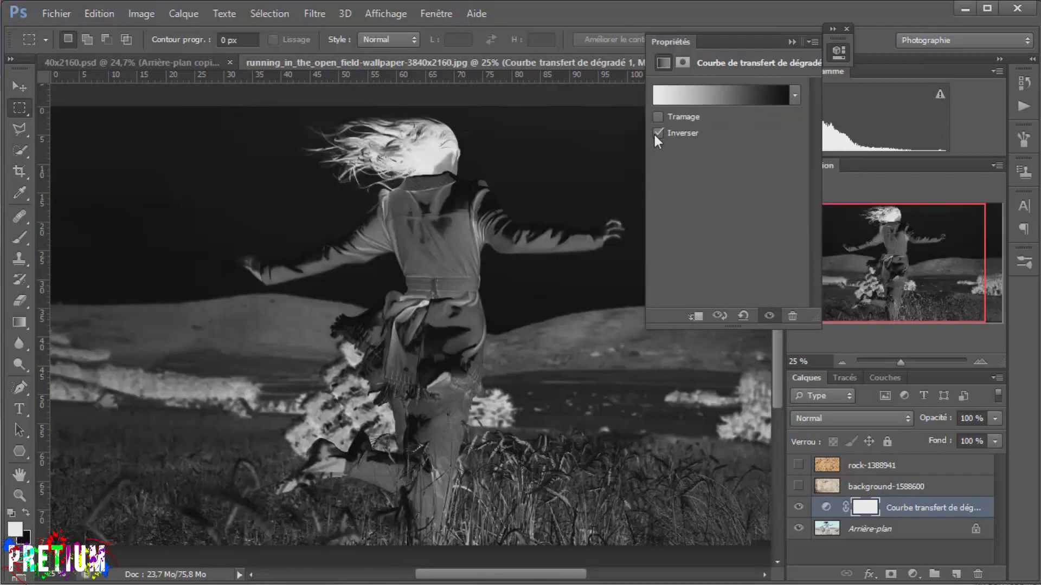
left_click(657, 133)
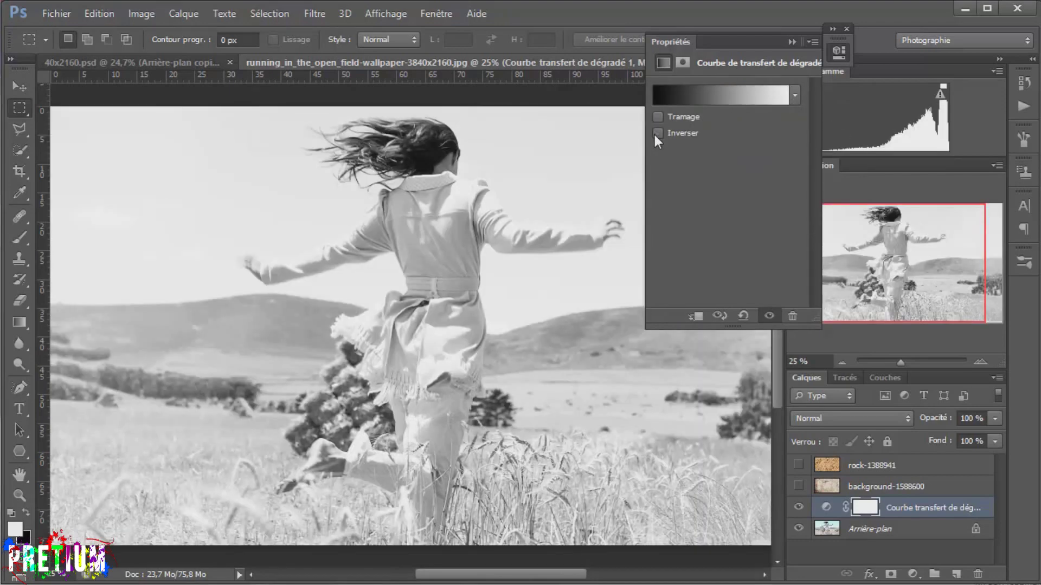
Edit the gradient map's gradient and change its black colour stop to very dark brown, 1d1700
left_click(739, 95)
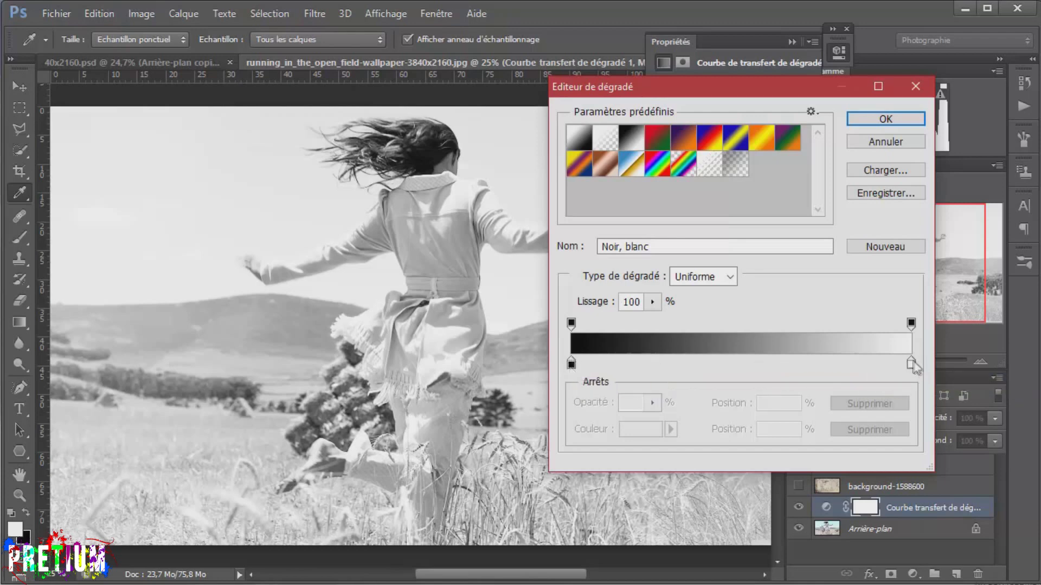
left_click(570, 363)
double_click(570, 363)
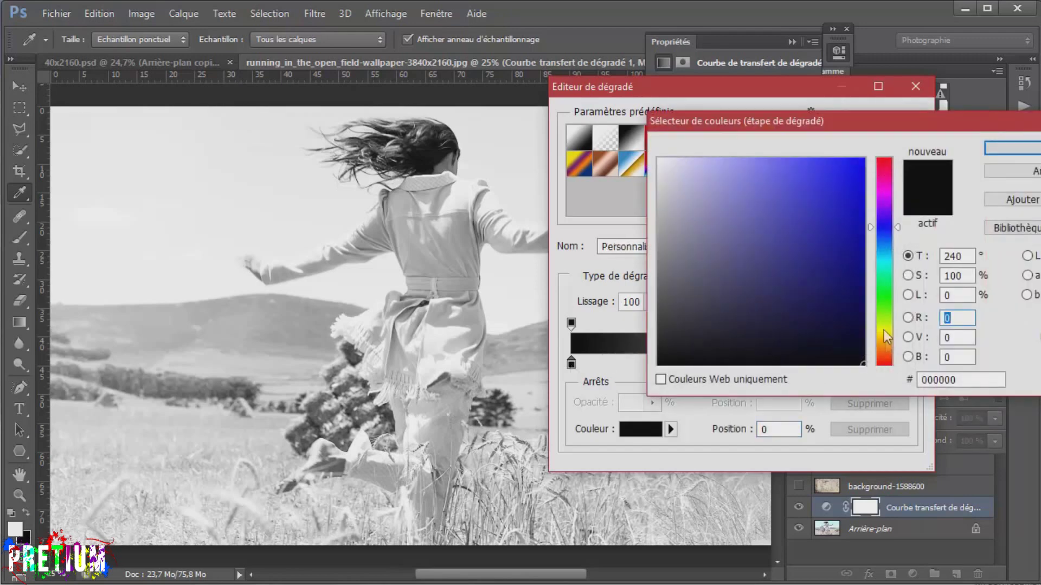
mouse_move(883, 324)
left_mouse_down()
mouse_move(886, 340)
mouse_move(866, 313)
mouse_move(863, 341)
left_mouse_up()
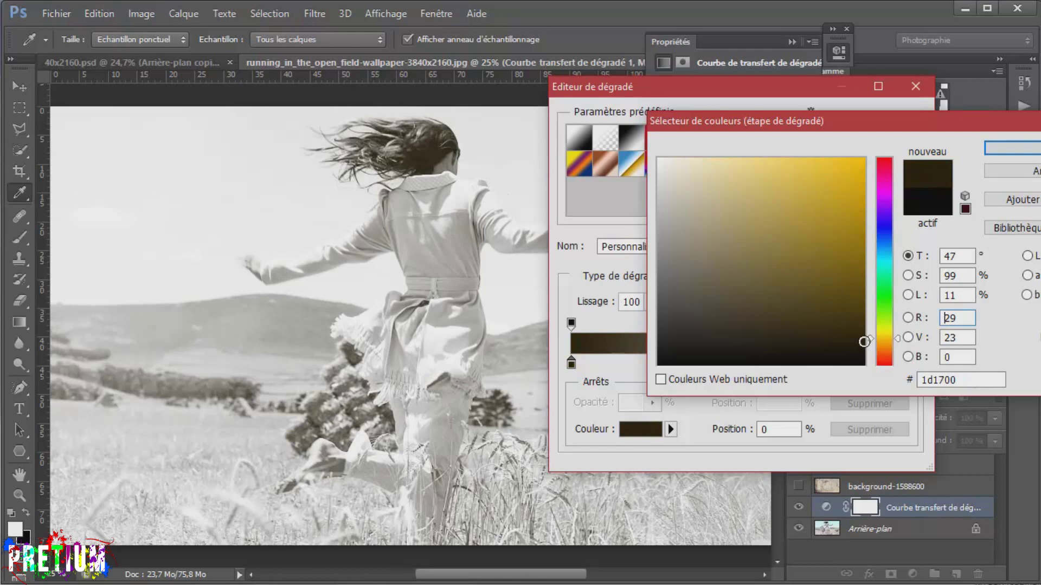
left_click(1010, 147)
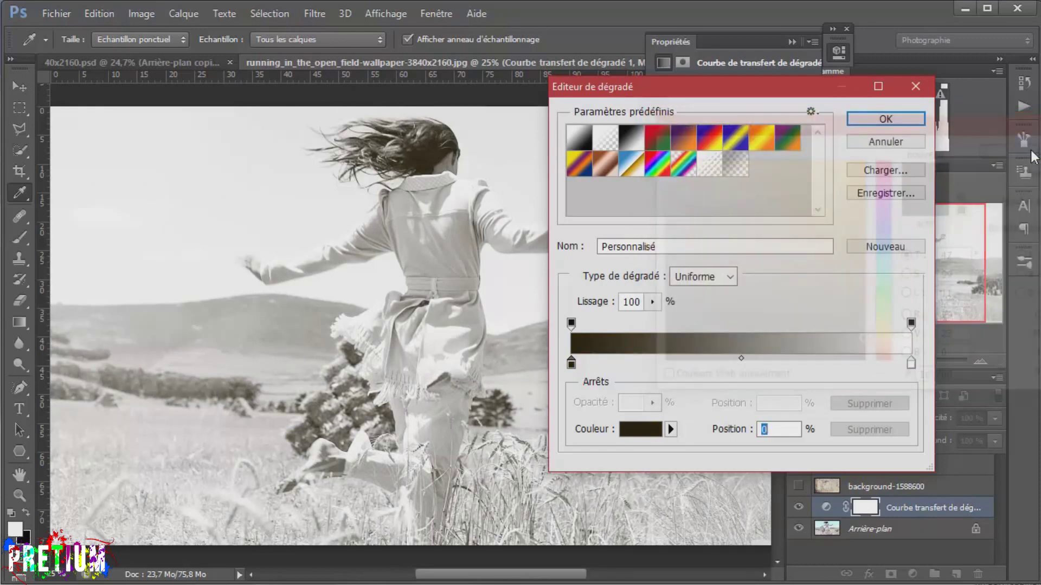
Change the gradient's white colour stop to pale cream, fefae2
left_click(911, 365)
double_click(910, 365)
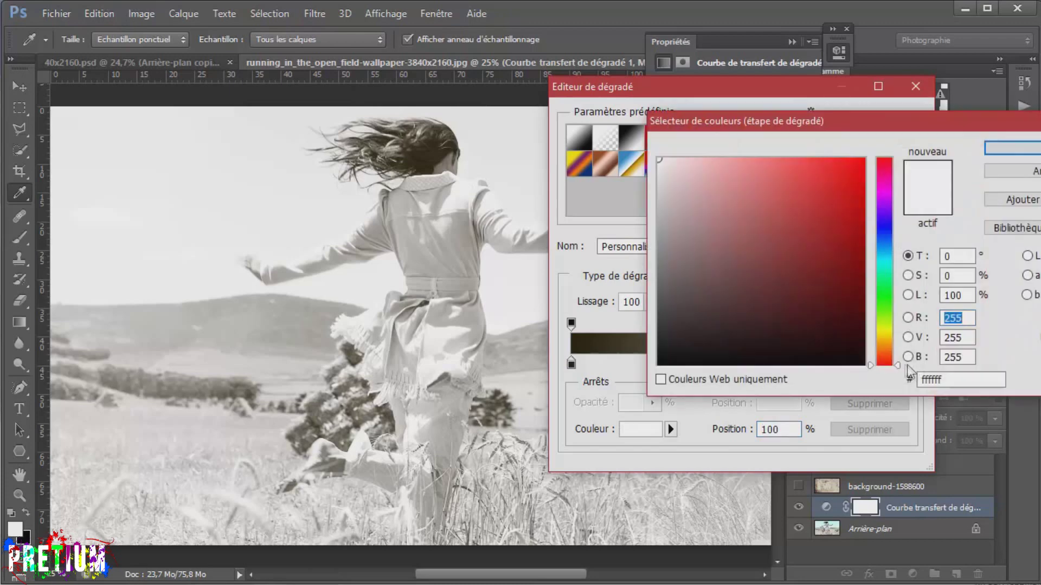
left_click_drag(899, 351, 900, 335)
left_click(679, 158)
left_click_drag(678, 158, 690, 156)
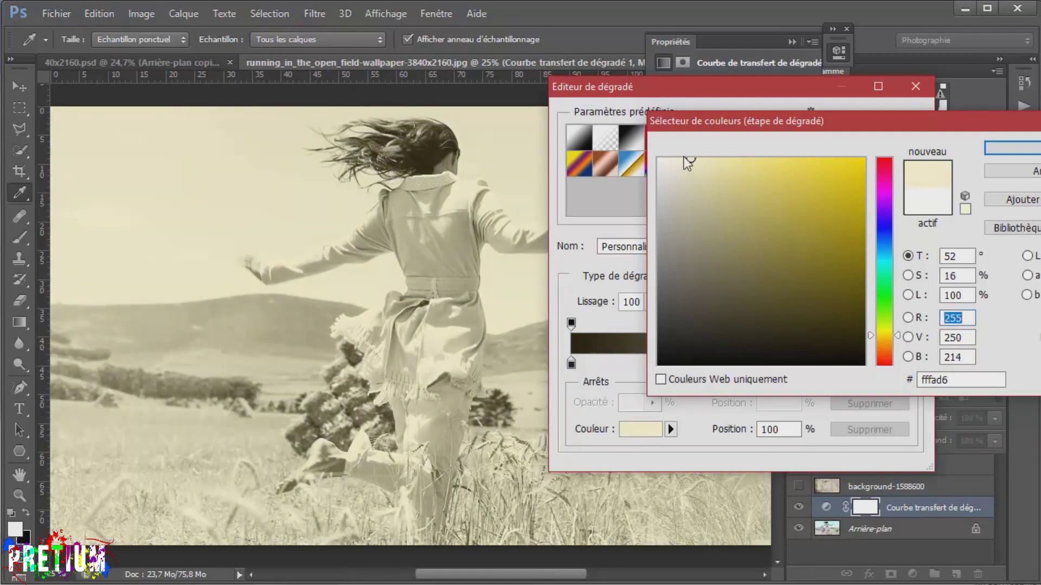
left_click(680, 158)
left_click_drag(680, 157, 675, 157)
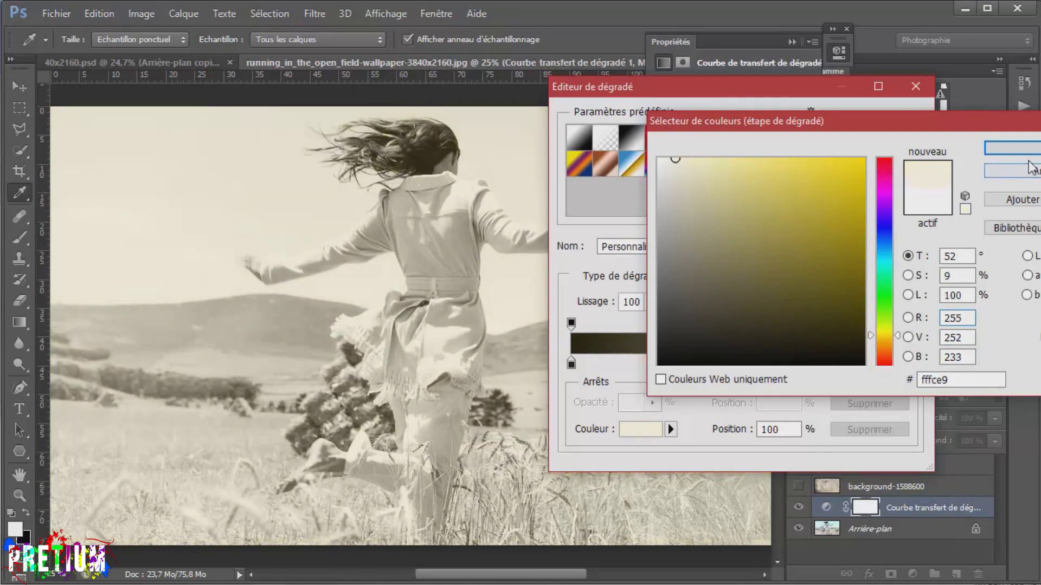
left_click_drag(675, 161, 680, 159)
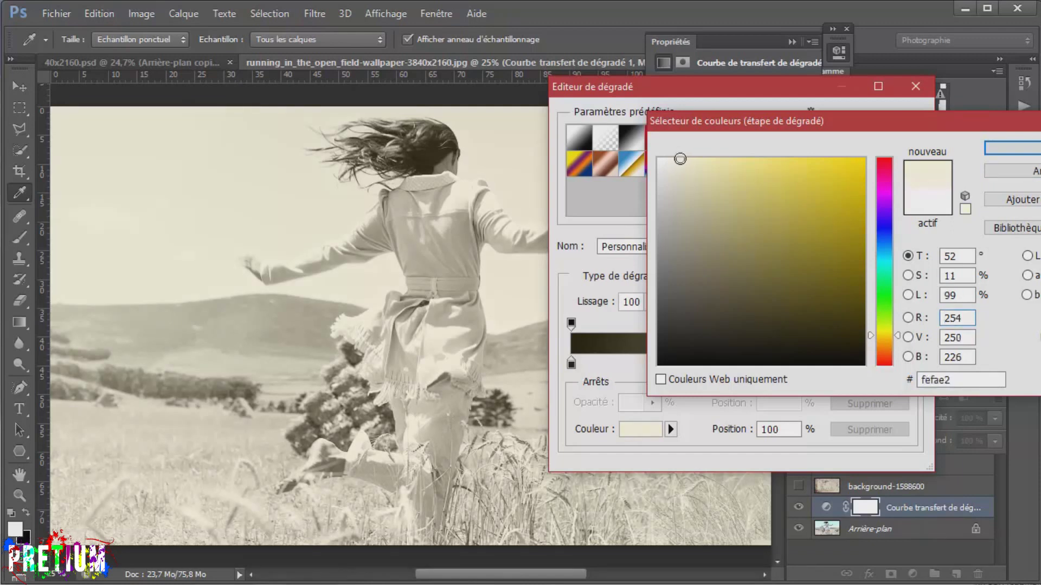
left_click(1020, 151)
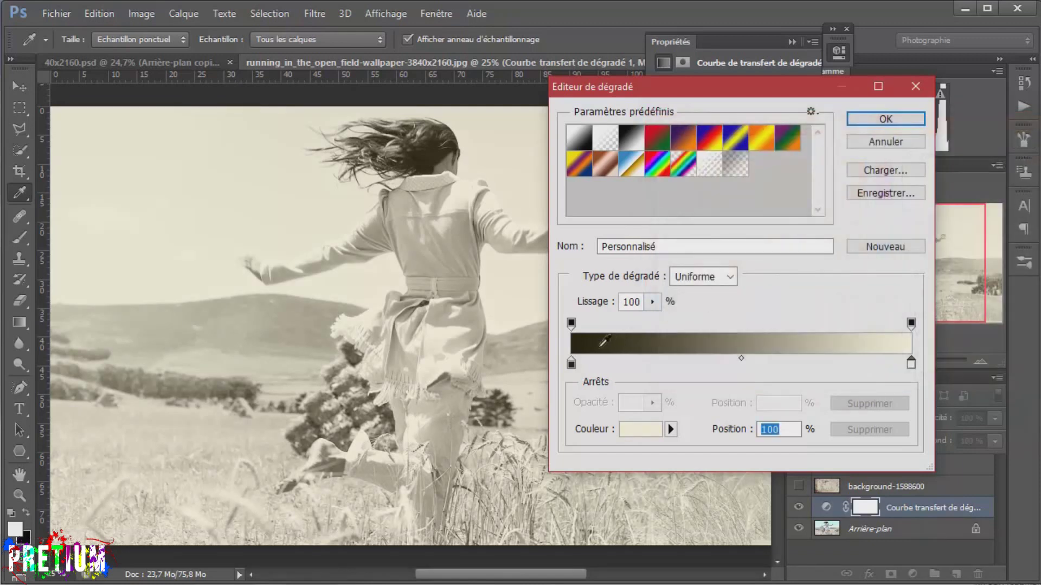
Move the gradient's dark colour stop to the 37% position, accept the gradient and collapse the adjustment's properties
left_click_drag(571, 362, 676, 362)
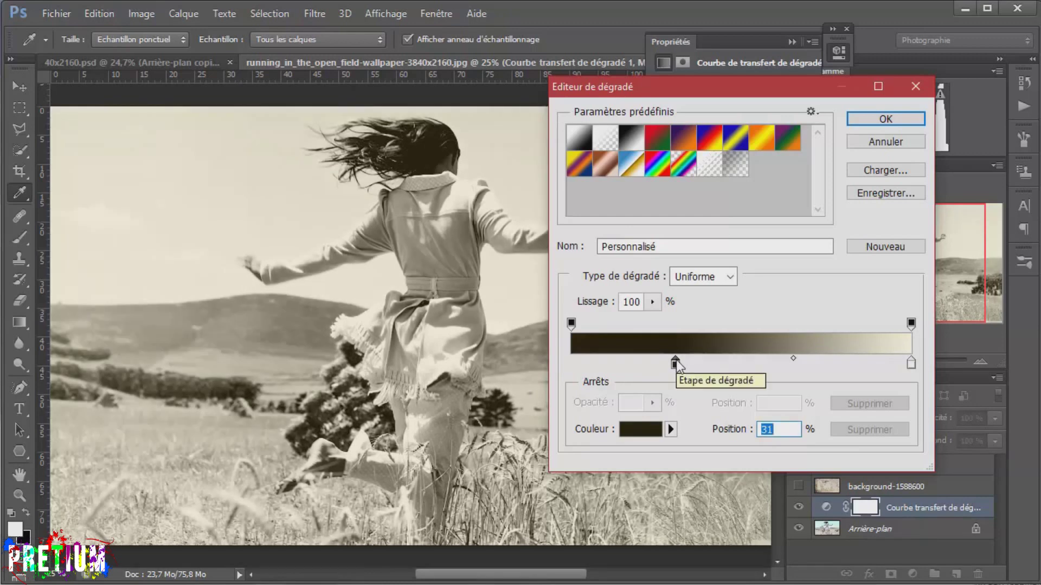
left_click_drag(676, 366, 691, 365)
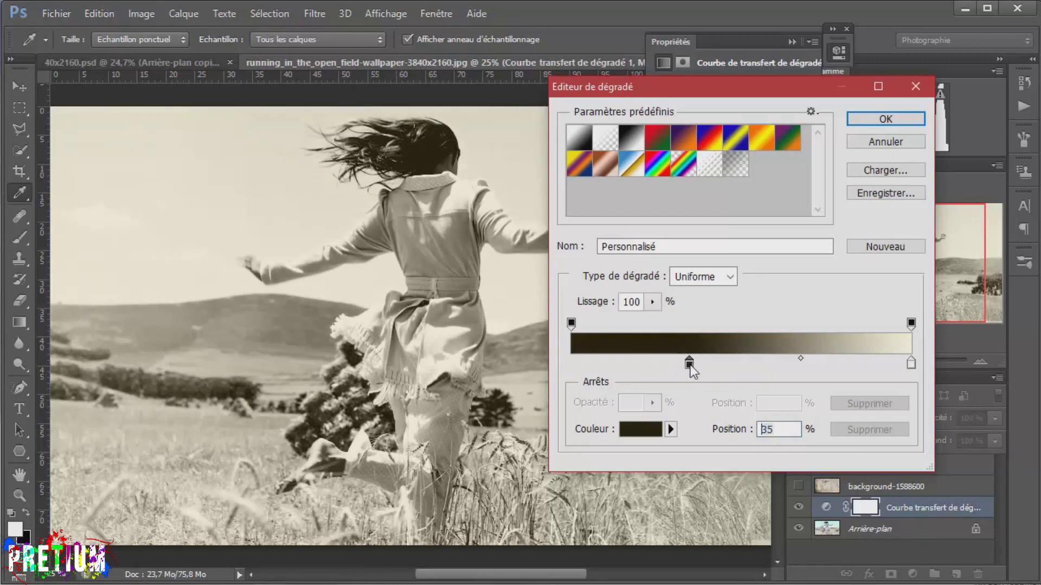
left_click_drag(690, 365, 698, 365)
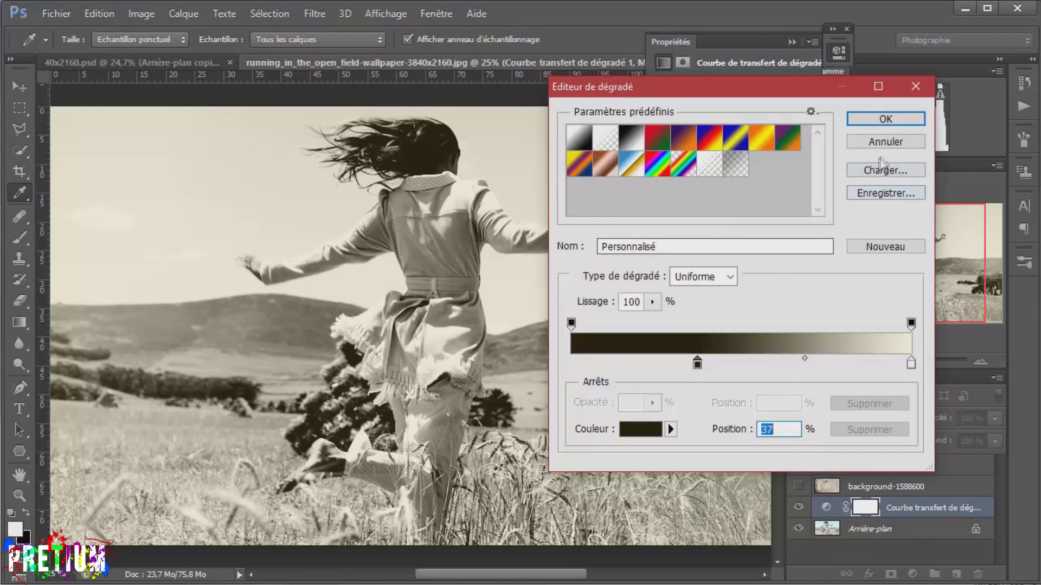
left_click(889, 119)
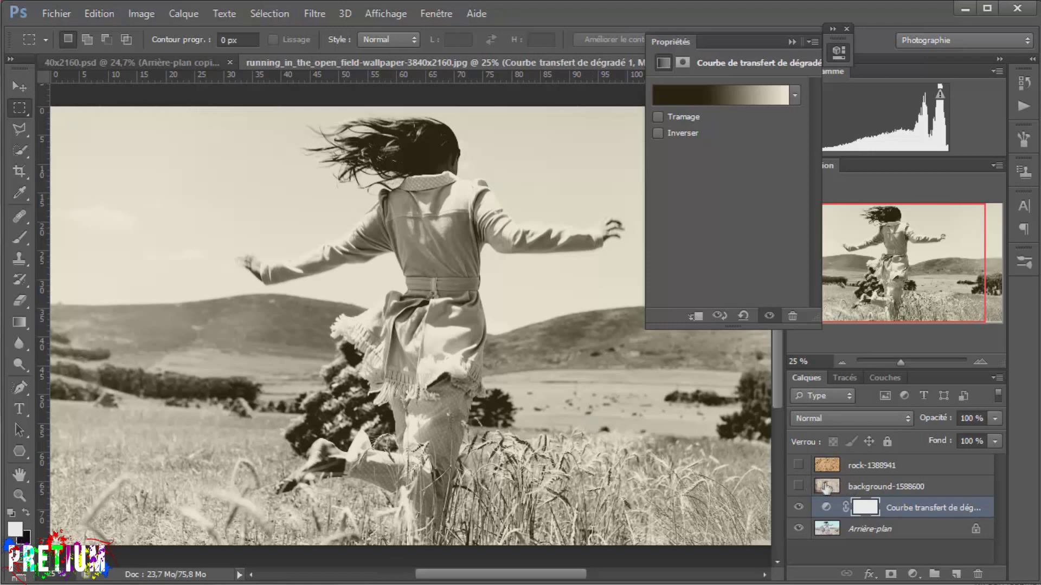
left_click(793, 42)
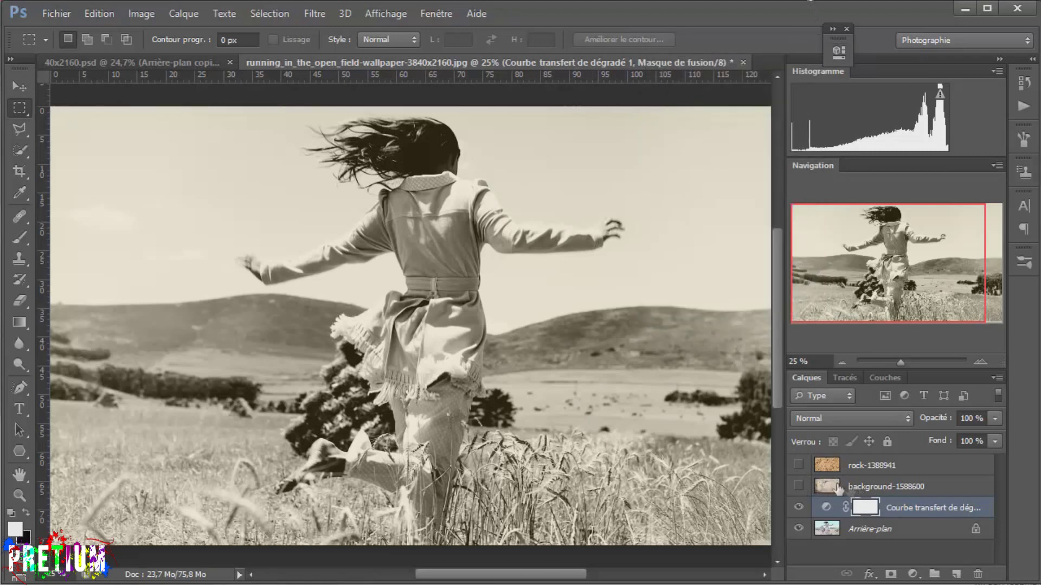
Show the background-1588600 texture layer and invert its colours
left_click(799, 486)
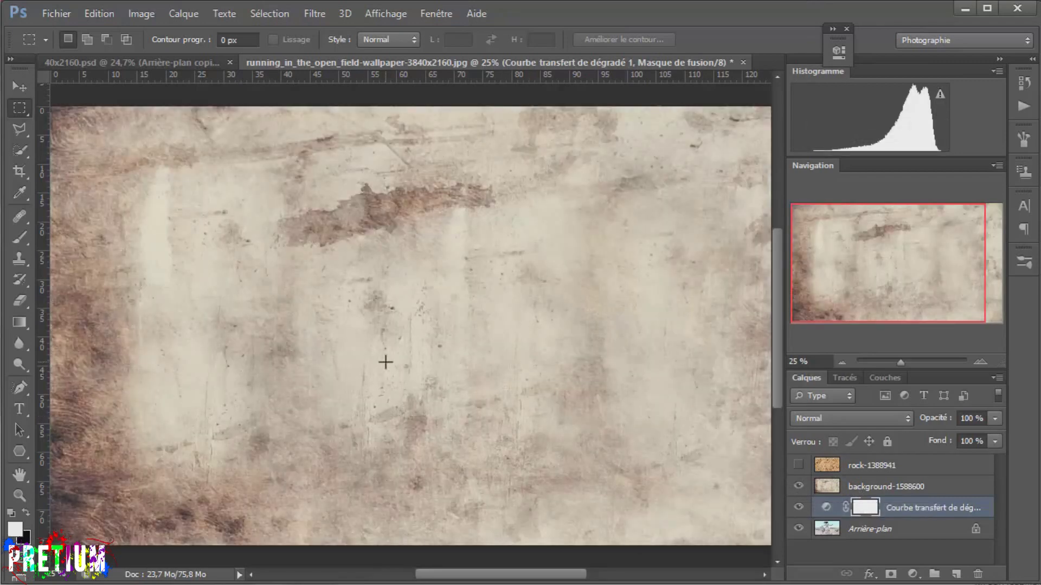
key("ctrl+i")
key("ctrl+i")
left_click(838, 490)
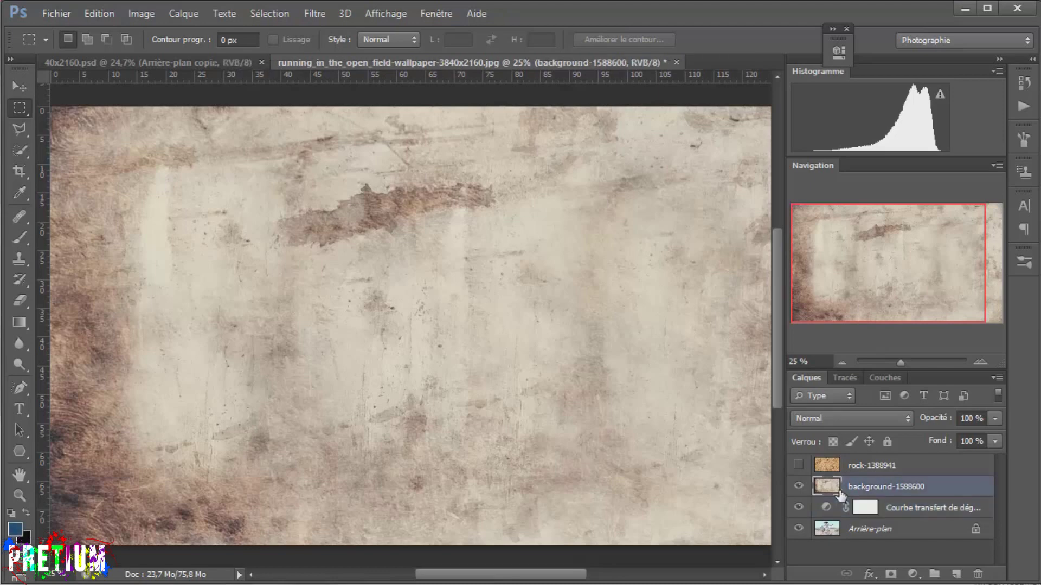
key("ctrl+i")
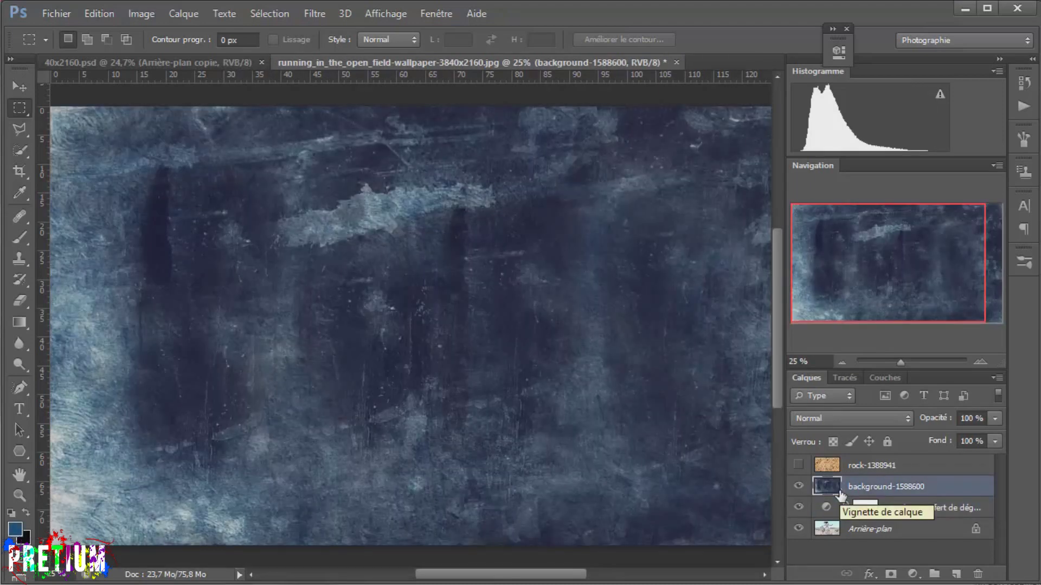
Set the blend mode of the background-1588600 layer to Superposition
left_click(903, 421)
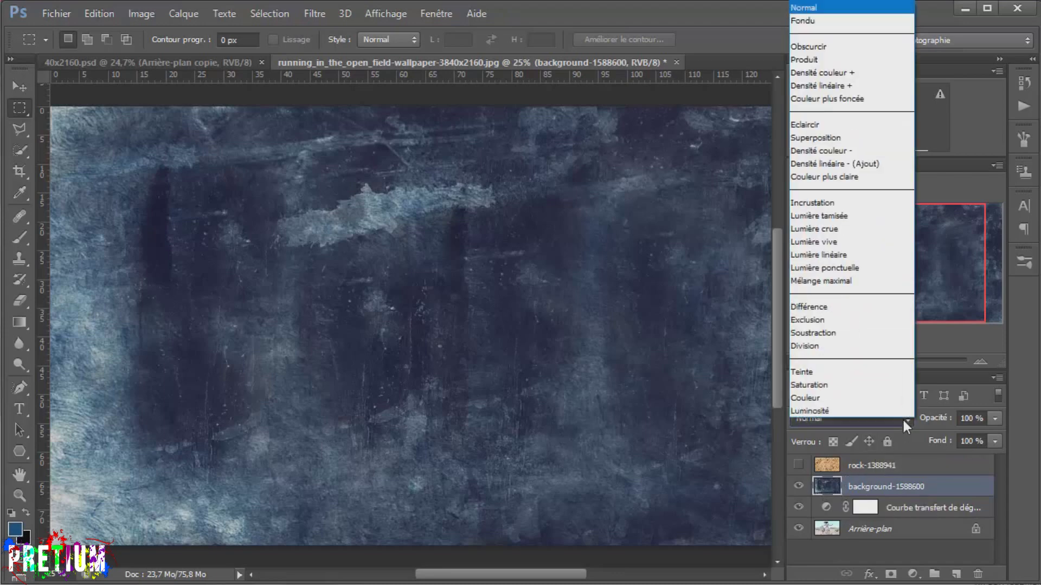
left_click(837, 137)
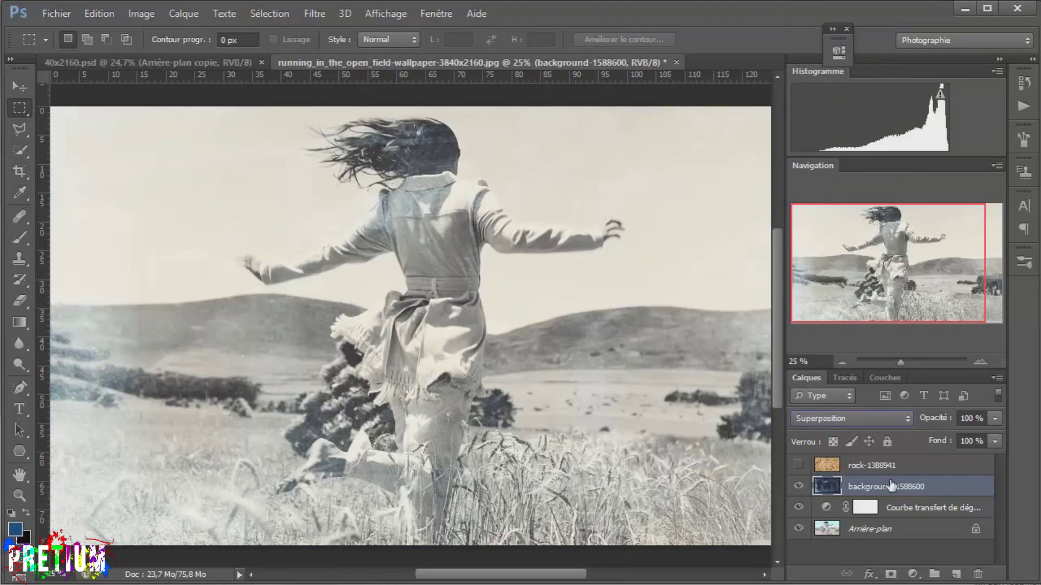
Darken the background-1588600 texture with Levels by strongly raising its black input level to just under 113
key("ctrl+l")
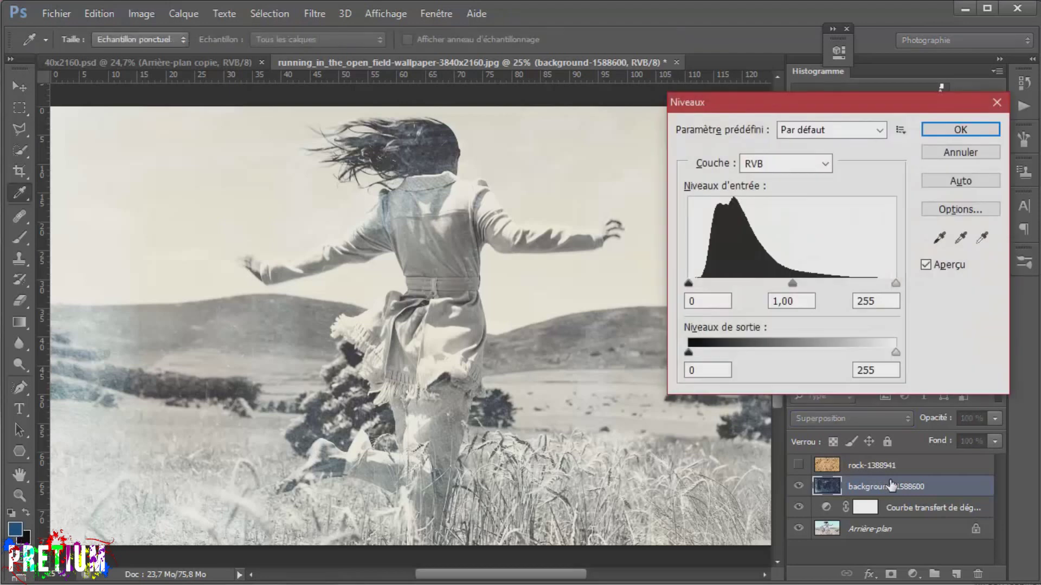
mouse_move(897, 284)
left_mouse_down()
mouse_move(818, 284)
mouse_move(903, 285)
left_mouse_up()
left_click_drag(689, 283, 779, 297)
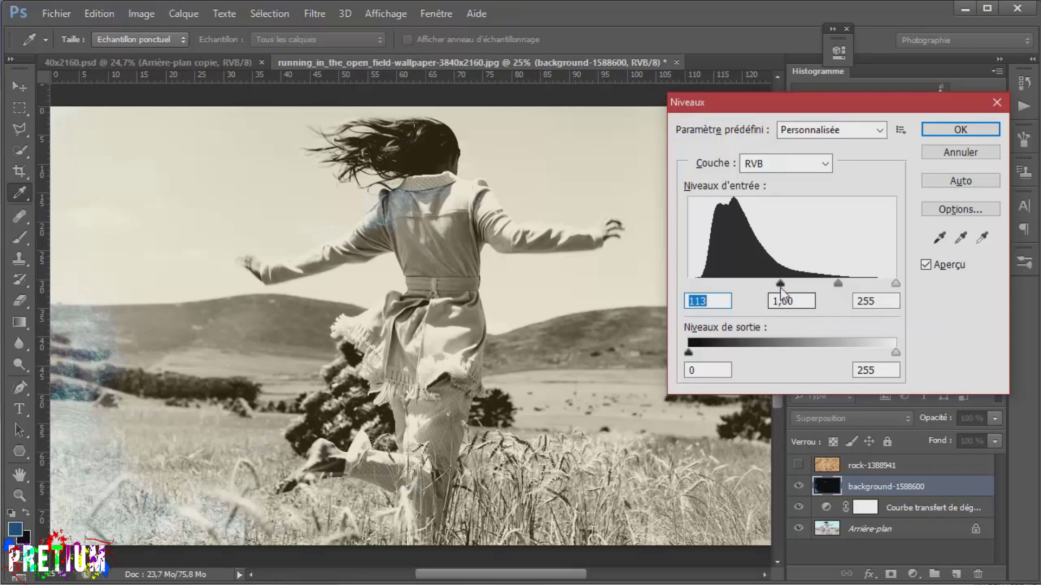
left_click_drag(780, 284, 772, 284)
left_click(948, 132)
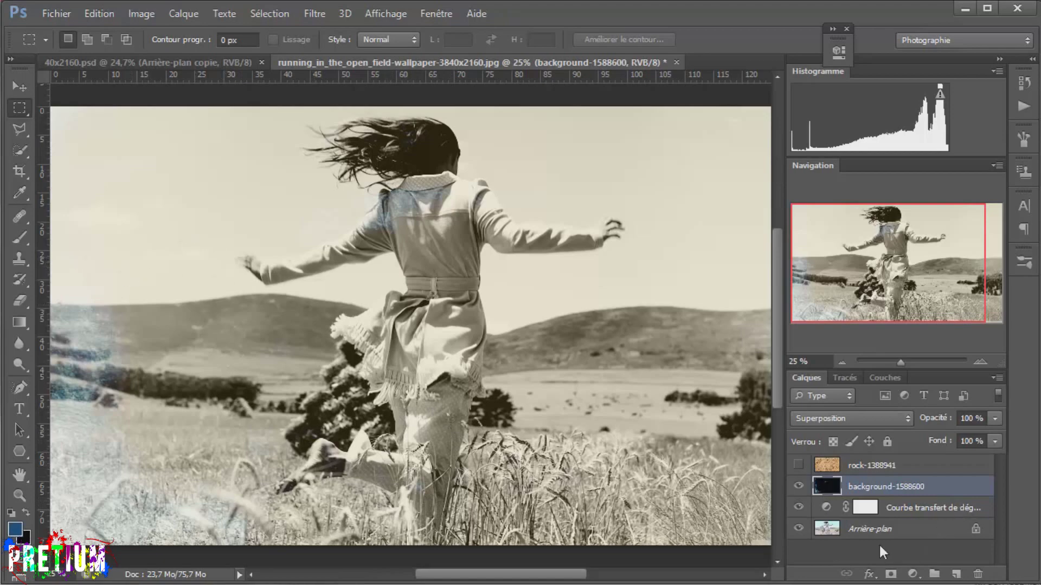
Show the rock-1388941 texture layer and convert it to black and white with Reds at 270% and Yellows at 130%
left_click(798, 464)
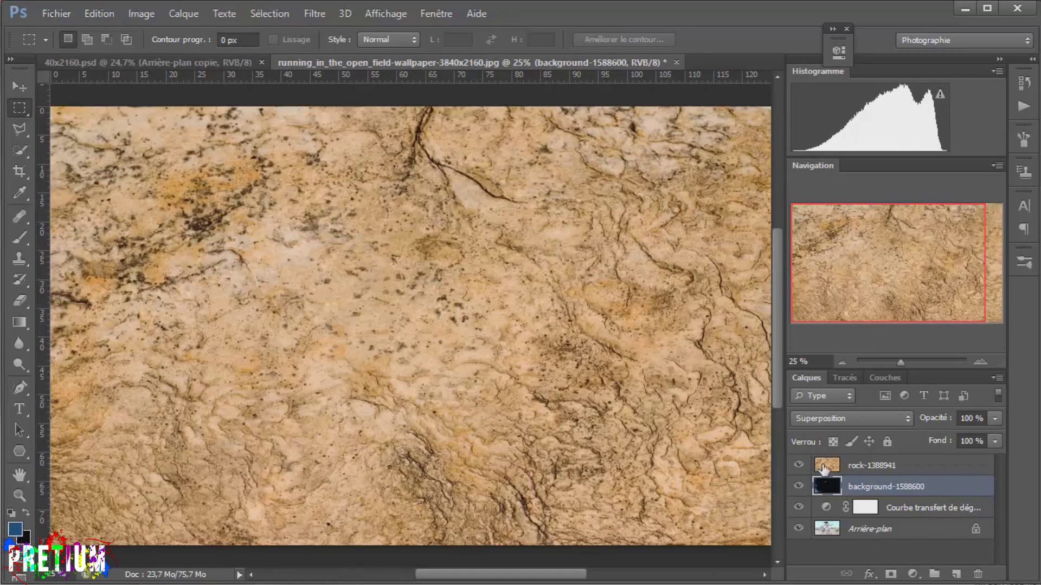
left_click(855, 469)
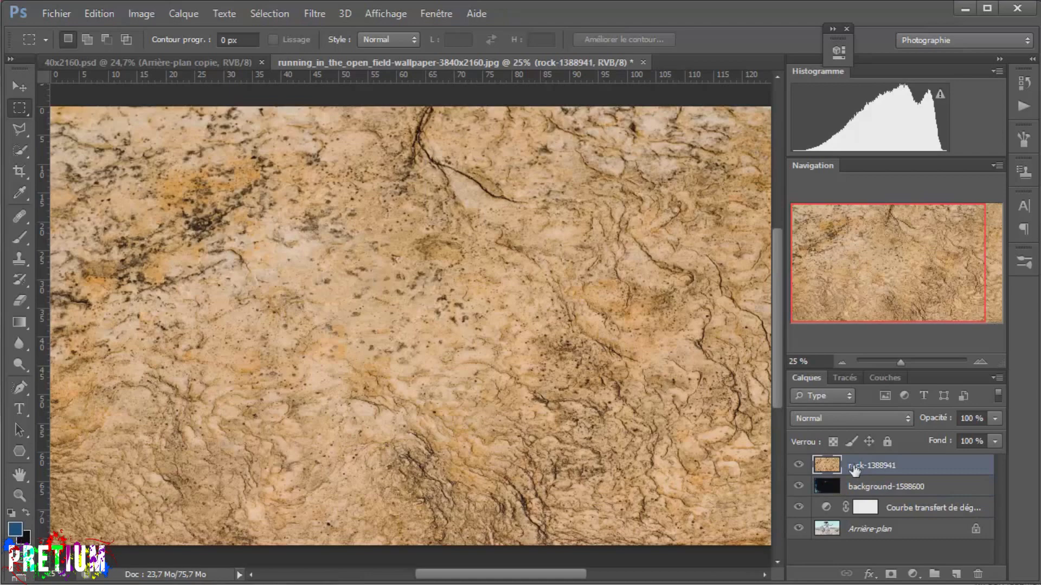
left_click(139, 14)
mouse_move(206, 55)
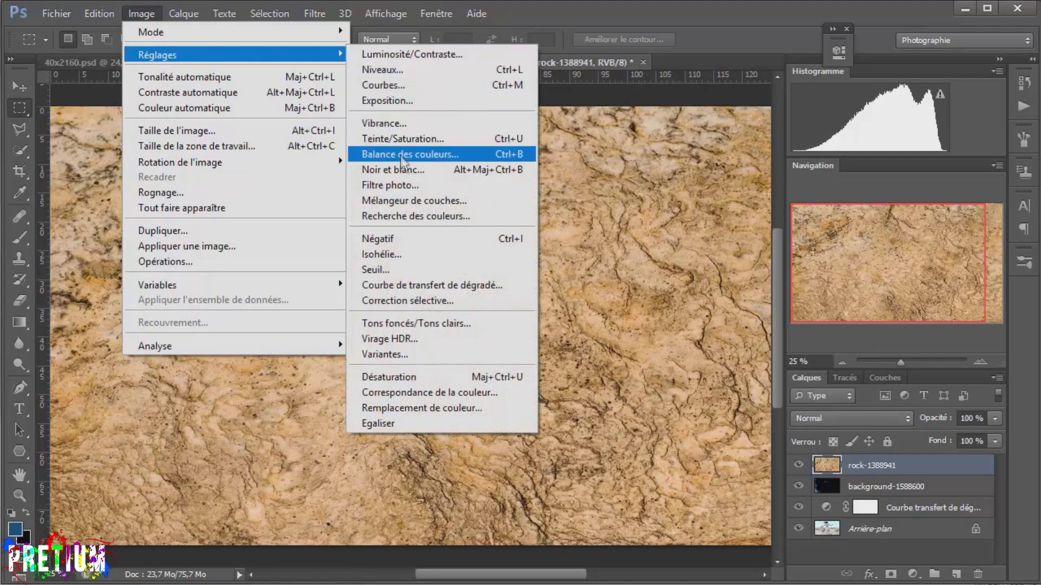
left_click(401, 170)
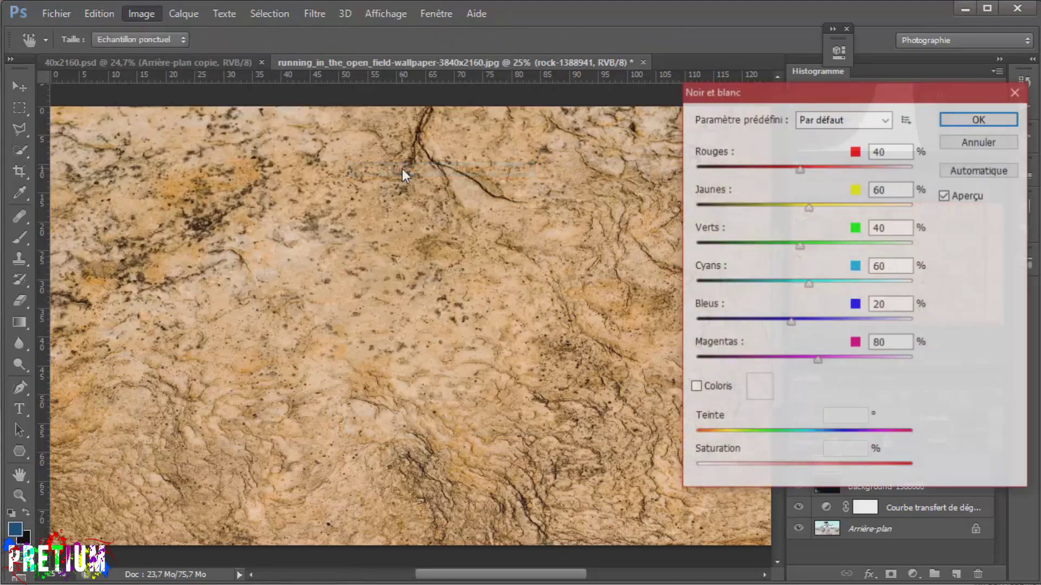
left_click_drag(802, 174, 900, 170)
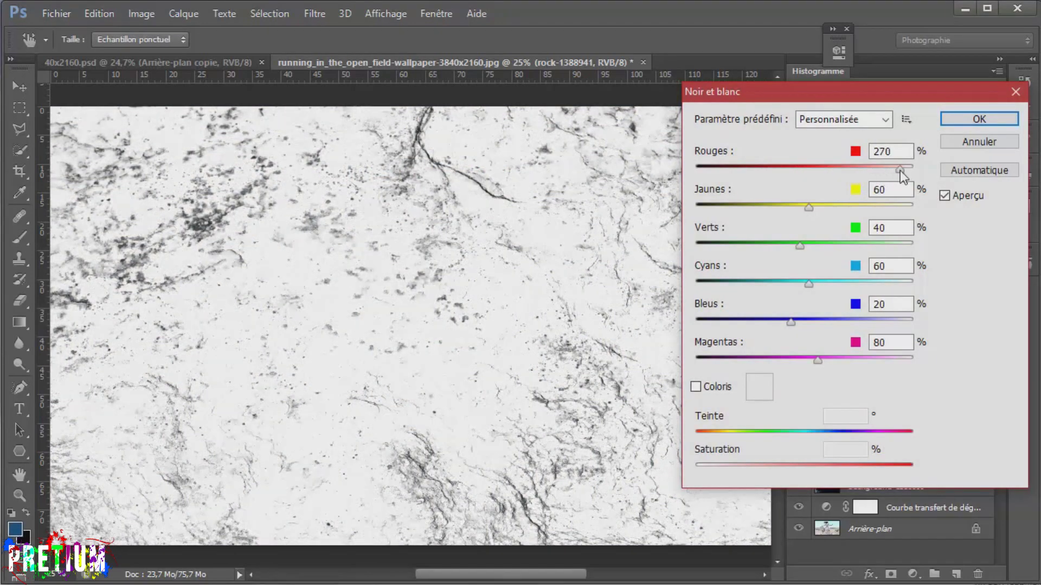
left_click_drag(808, 207, 839, 215)
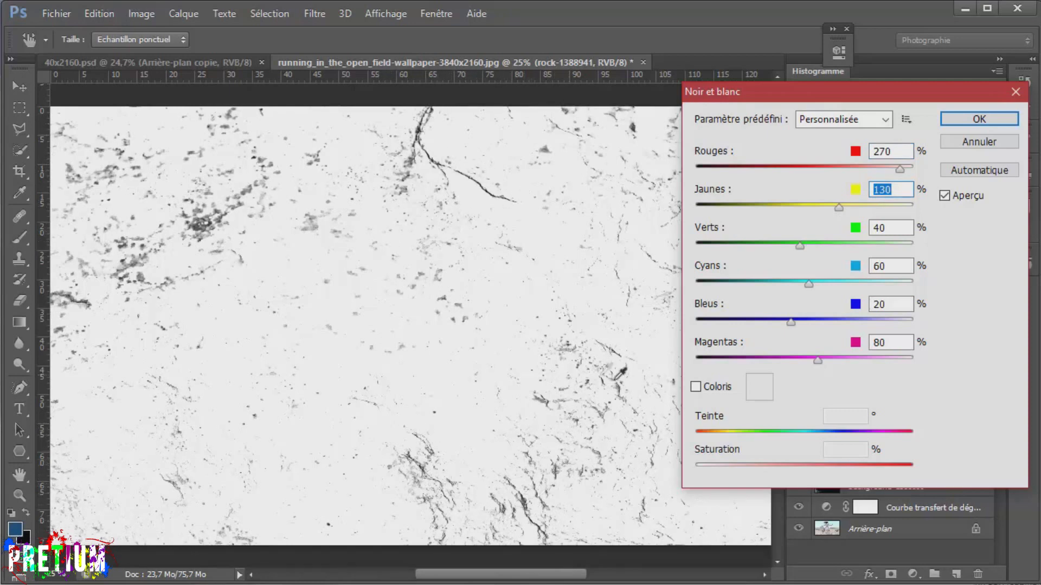
left_click(968, 122)
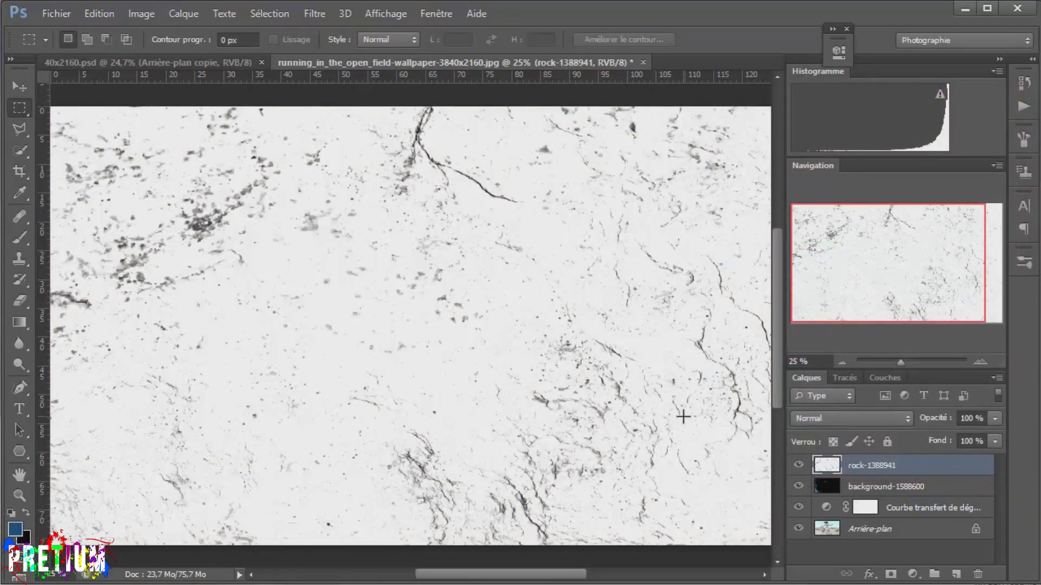
Invert the rock-1388941 texture and set its blend mode to Superposition
key("ctrl+i")
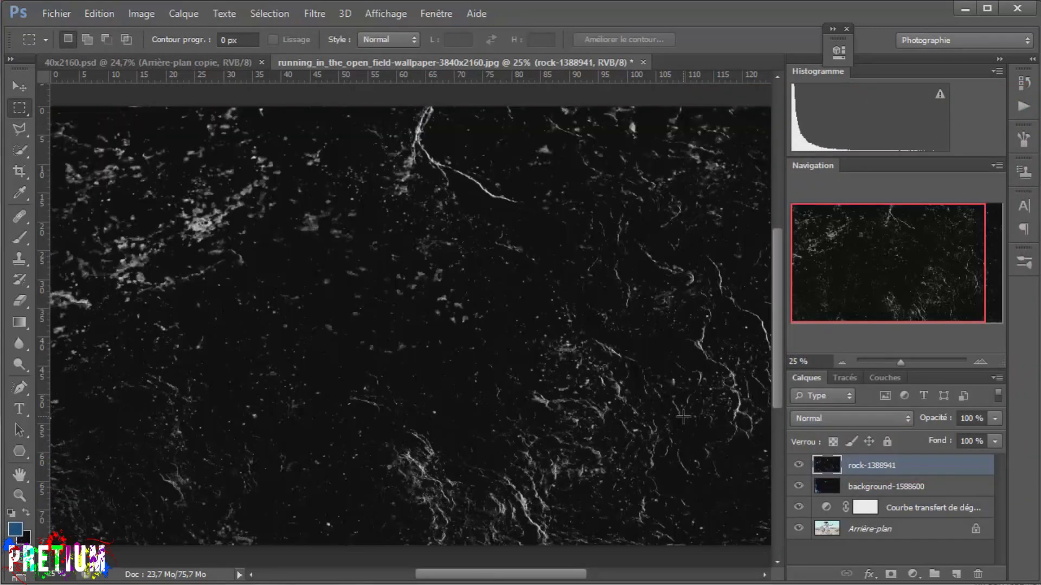
left_click(905, 424)
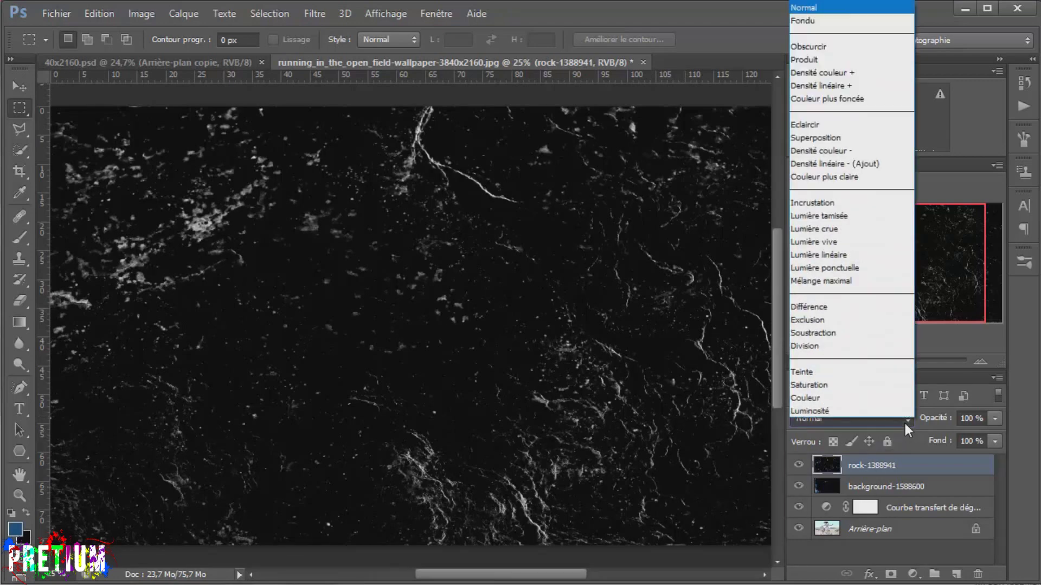
left_click(812, 139)
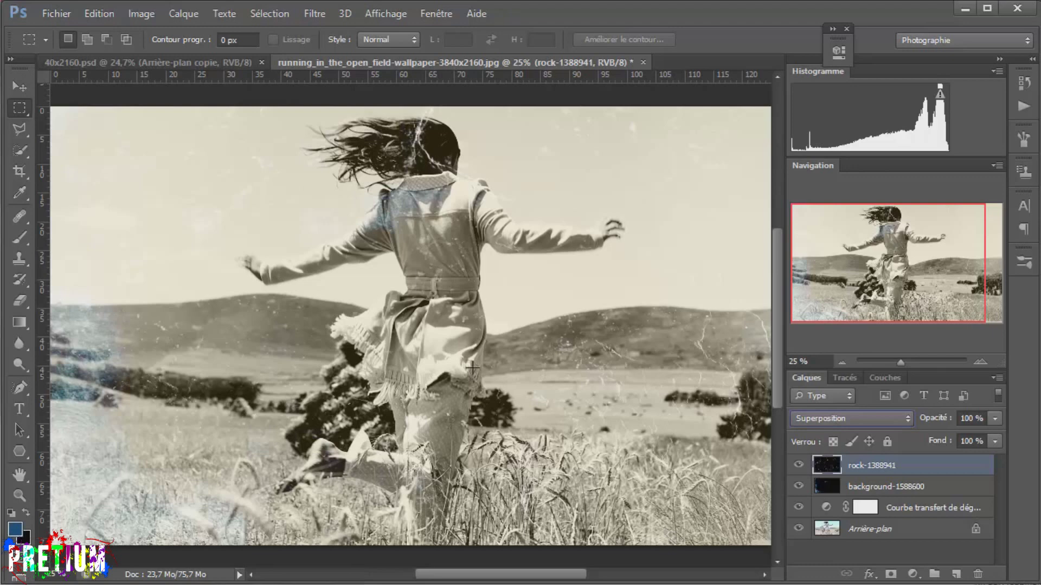
Darken the rock-1388941 texture with Levels by raising its black input level to 83
key("ctrl+l")
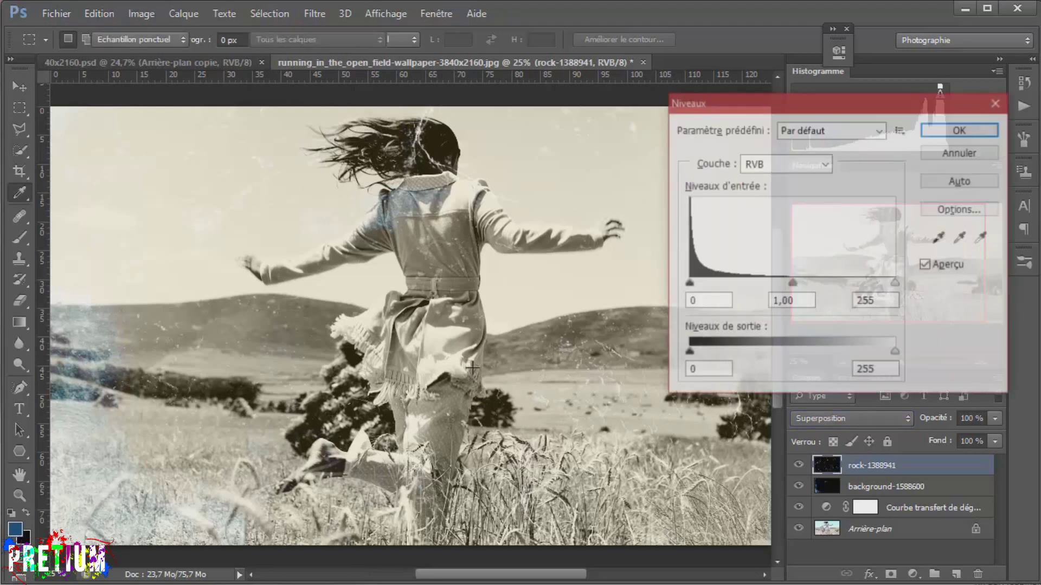
left_click_drag(691, 285, 755, 295)
double_click(692, 299)
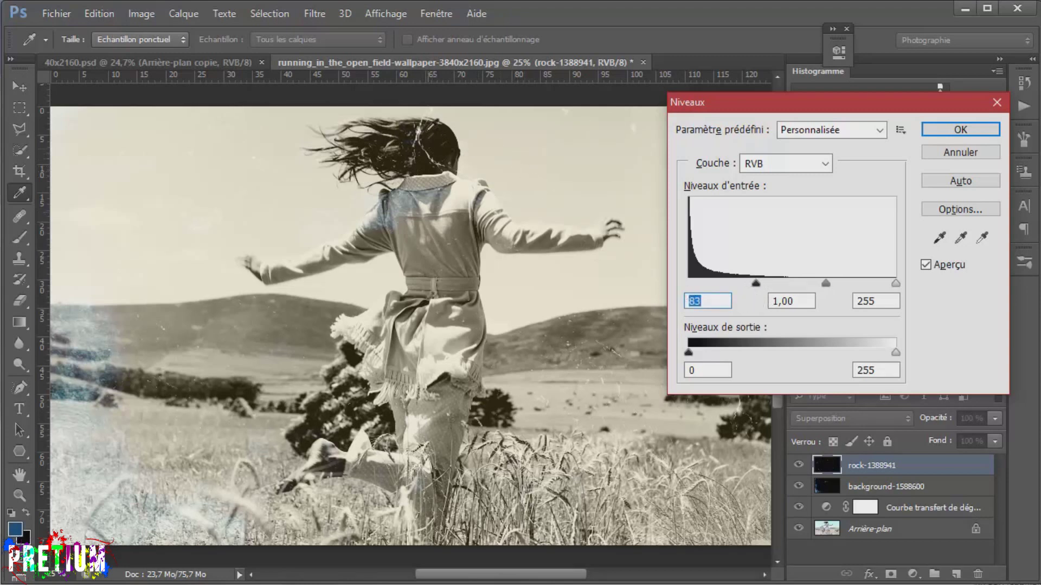
left_click(941, 129)
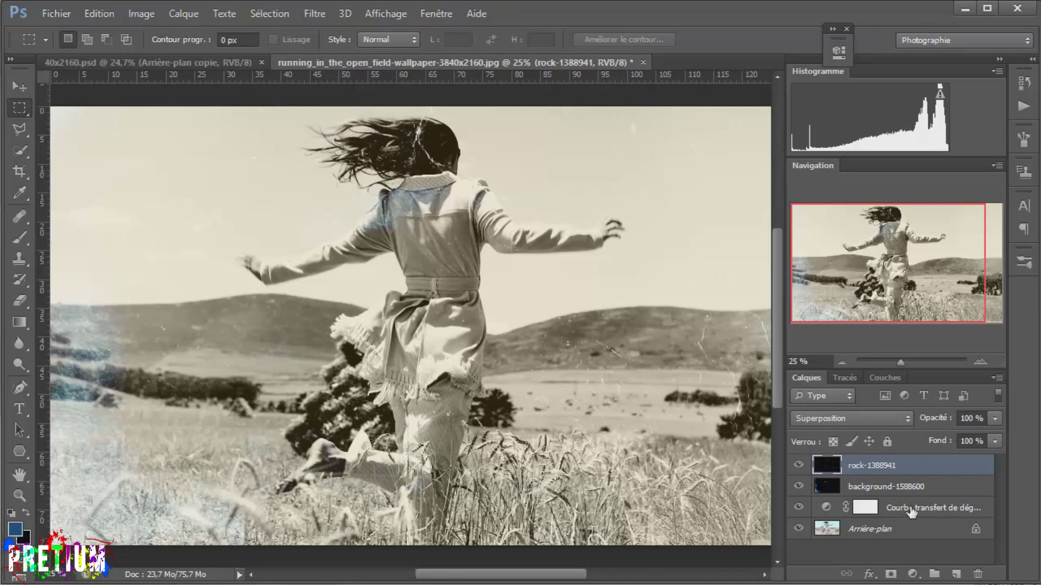
Create a new layer group and move the rock-1388941 and background-1588600 layers into it
left_click(872, 487, "shift")
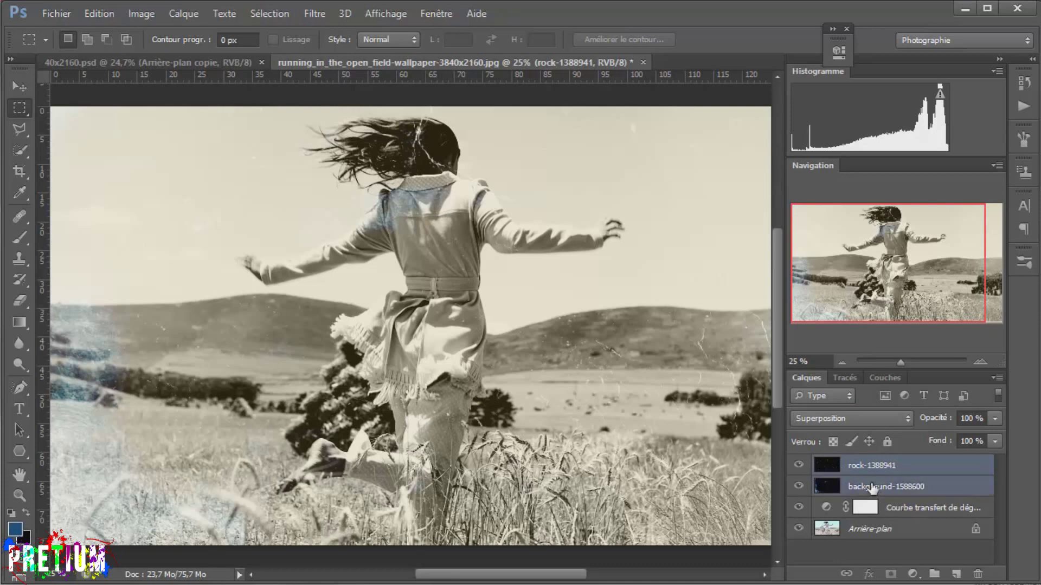
left_click(934, 574)
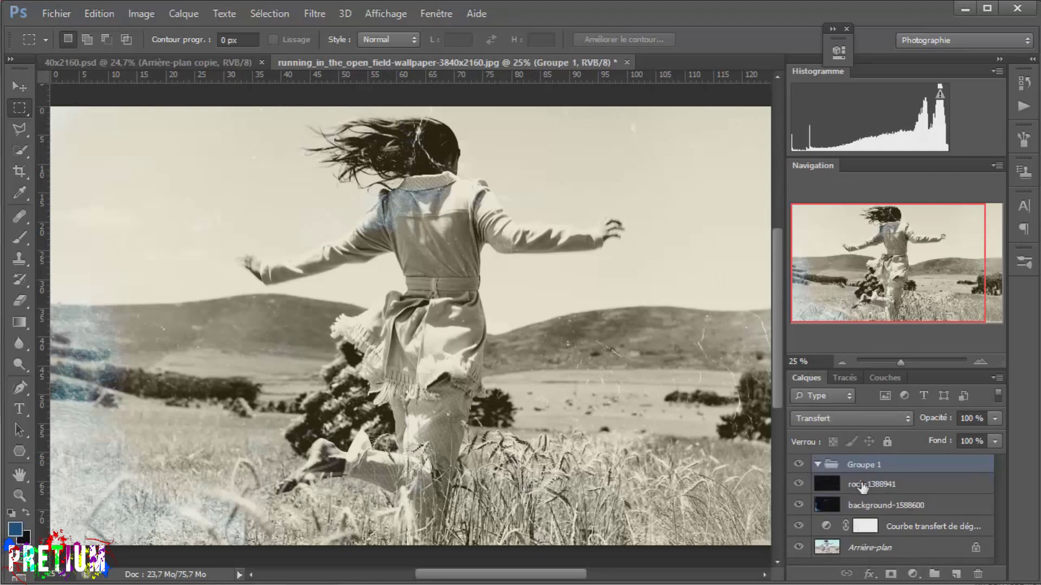
left_click(863, 483)
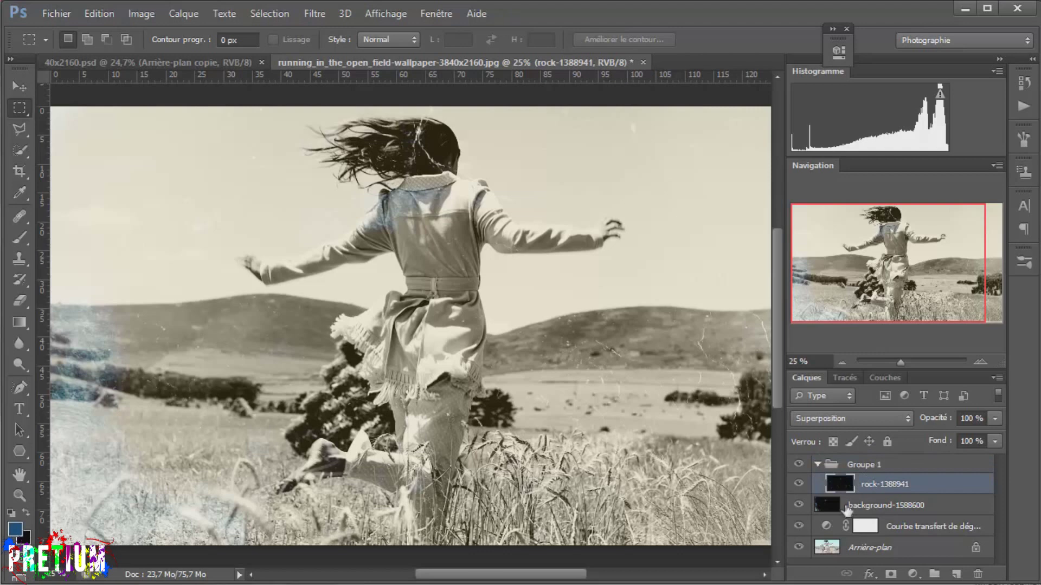
left_click_drag(849, 508, 862, 468)
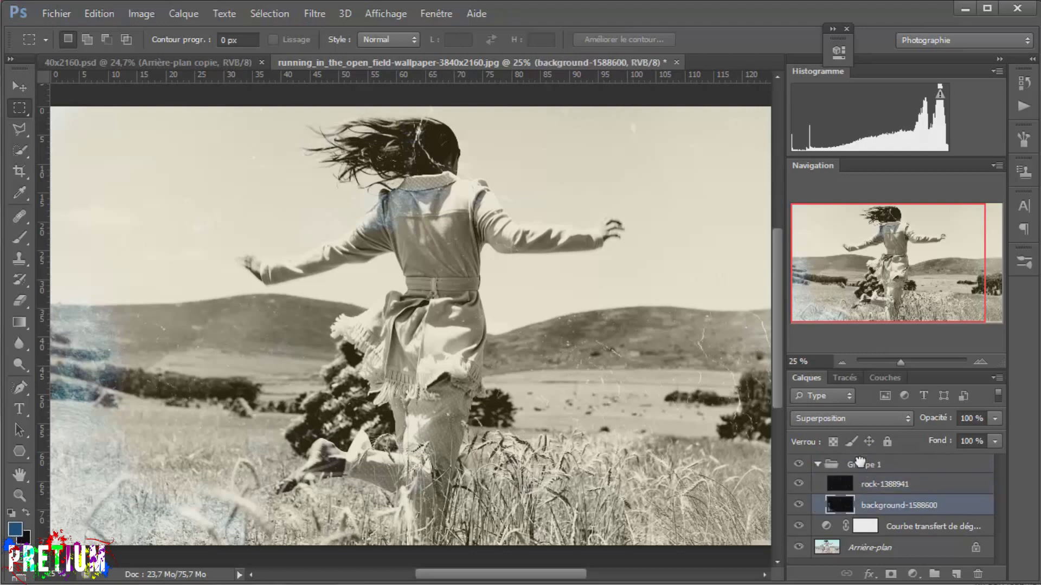
Rename the new group texture, collapse it and move the gradient map adjustment layer above it
left_click(862, 470)
double_click(862, 467)
type("t")
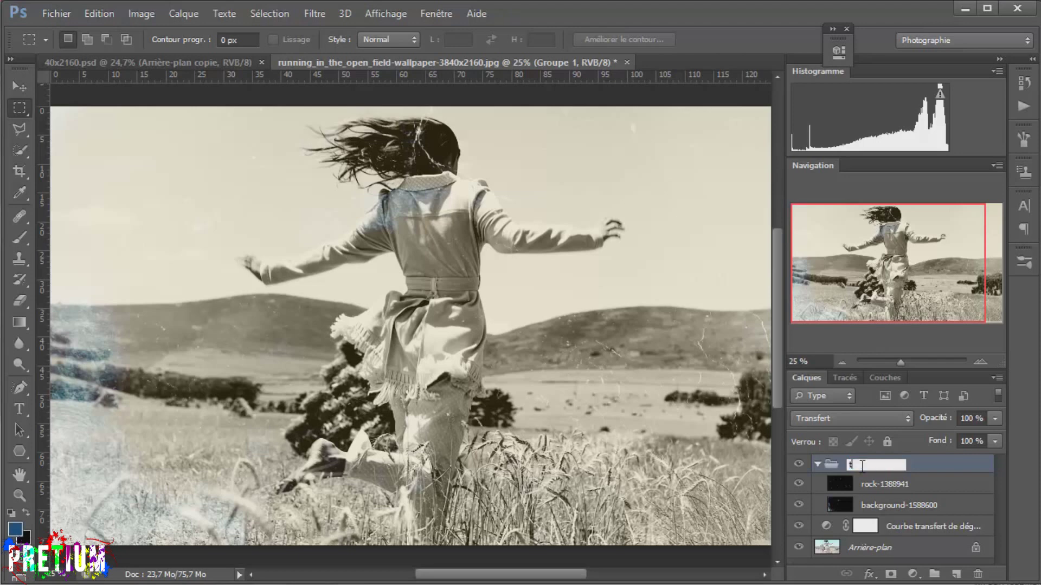
type("exture")
key("Return")
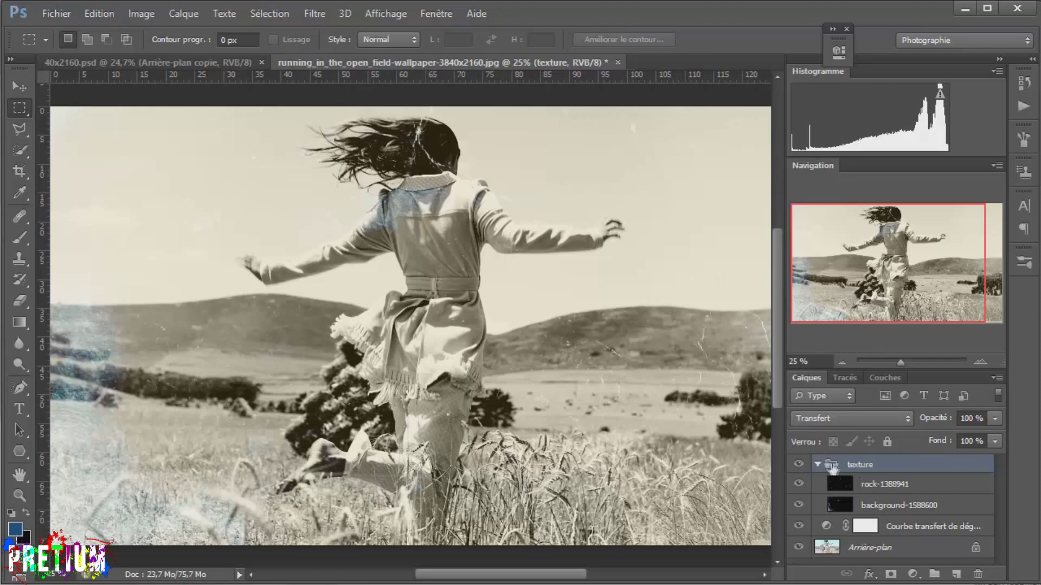
left_click(817, 464)
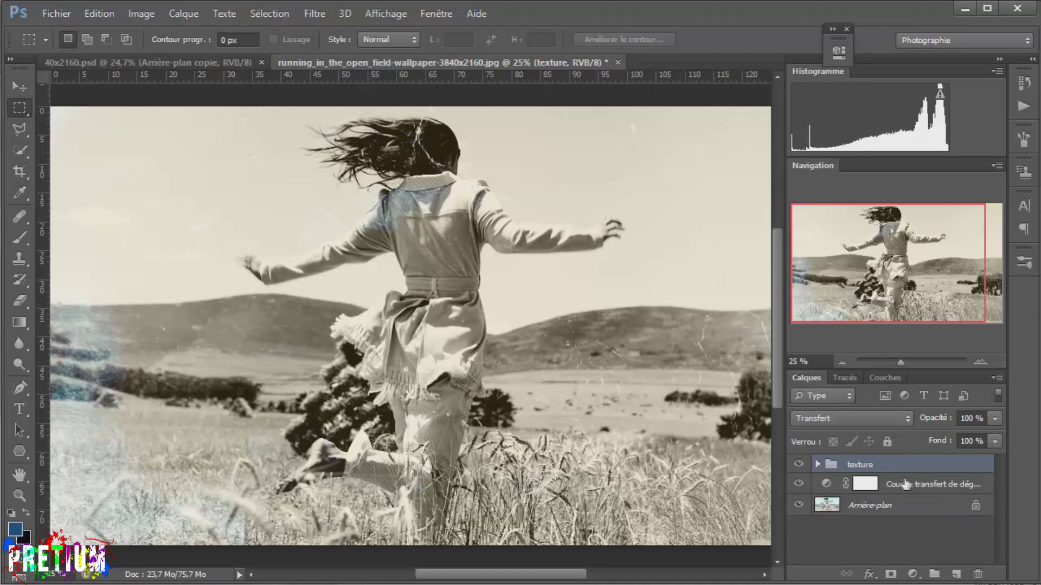
left_click_drag(922, 483, 923, 454)
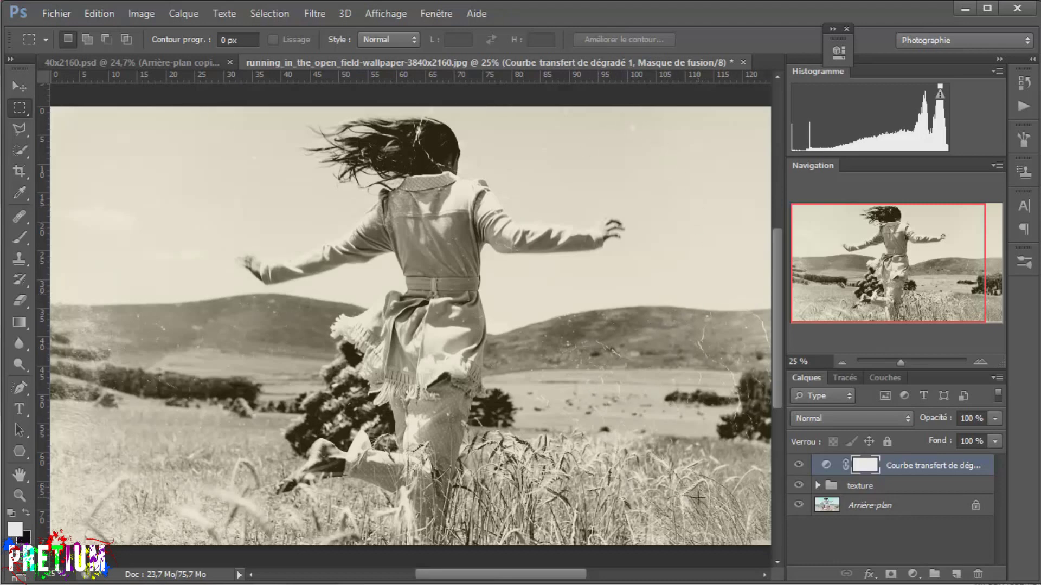
Add an empty layer above Arrière-plan and a Levels adjustment over it with the white input level at 203
left_click(862, 508)
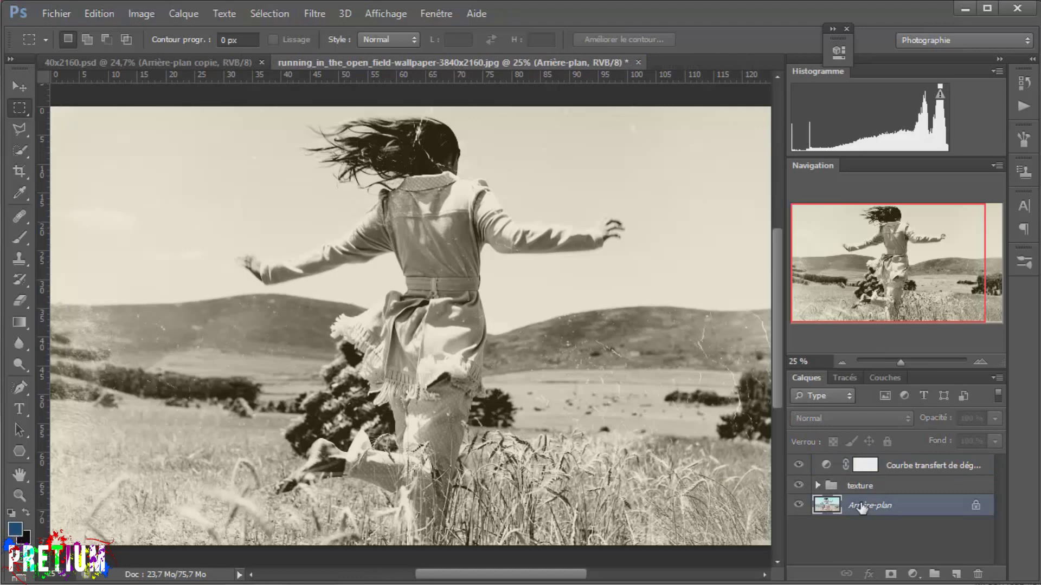
left_click(957, 575)
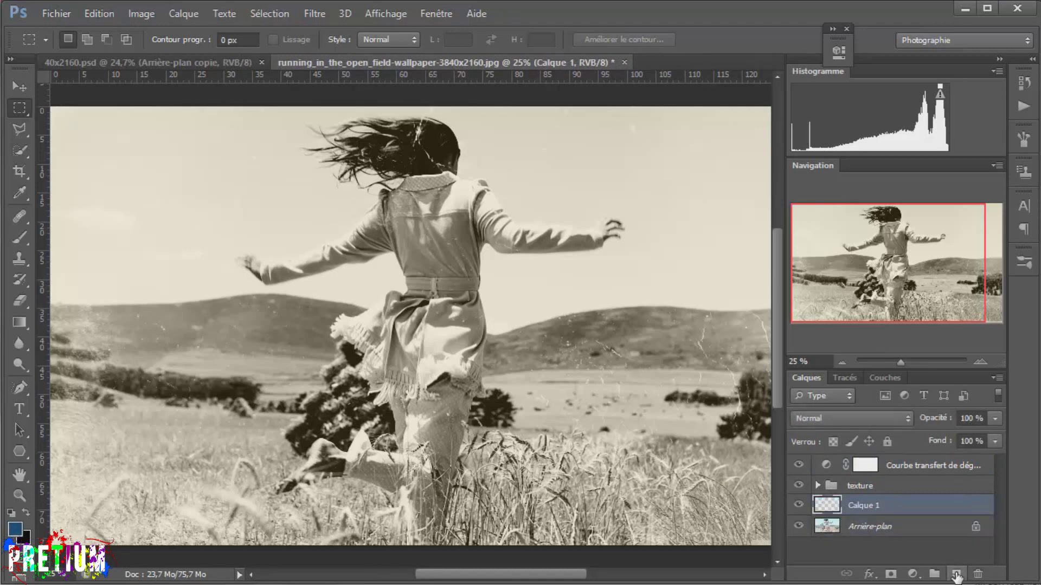
left_click(914, 574)
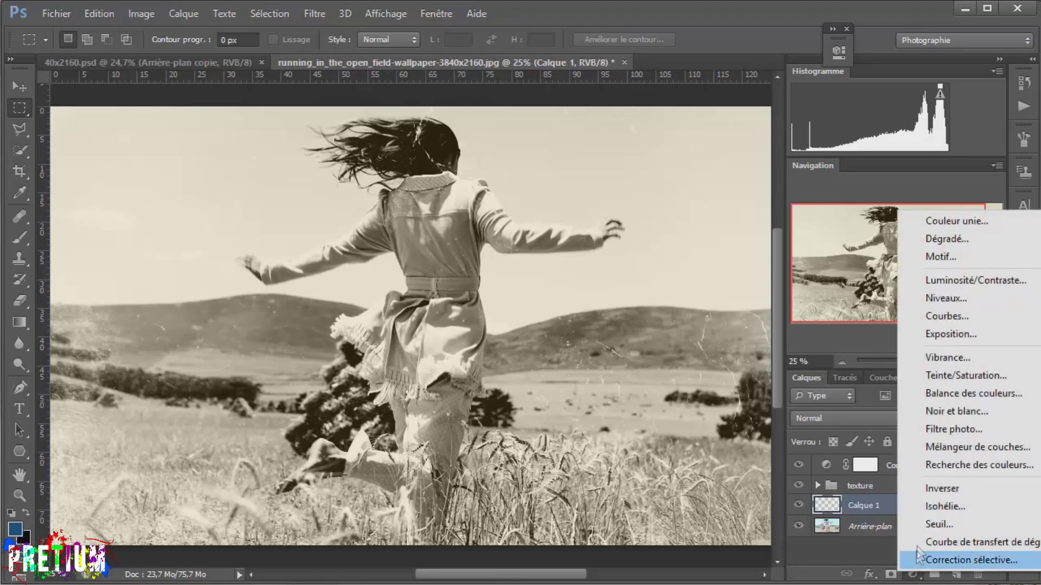
left_click(944, 299)
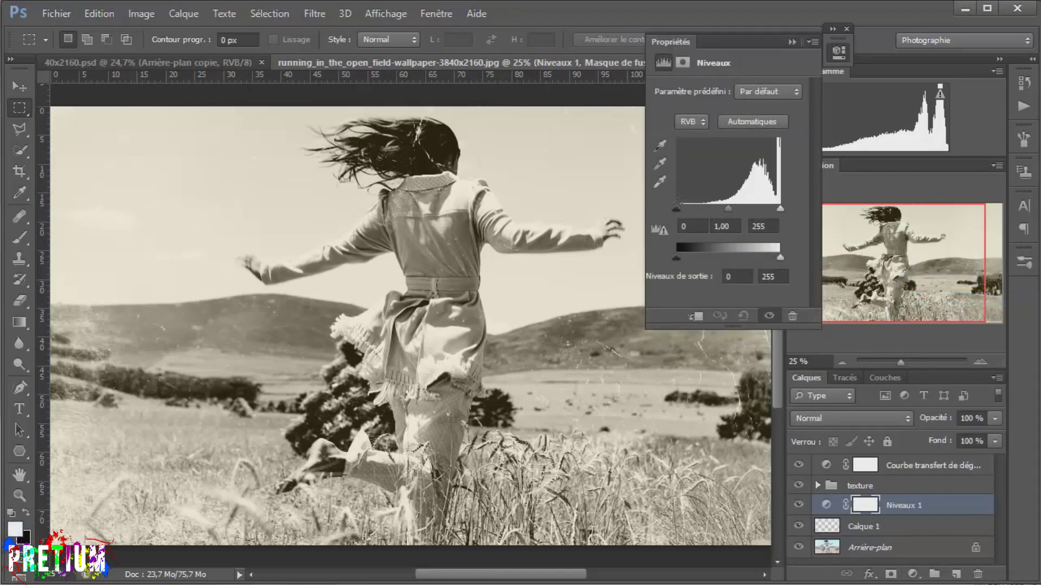
mouse_move(676, 207)
left_mouse_down()
mouse_move(694, 208)
mouse_move(666, 209)
left_mouse_up()
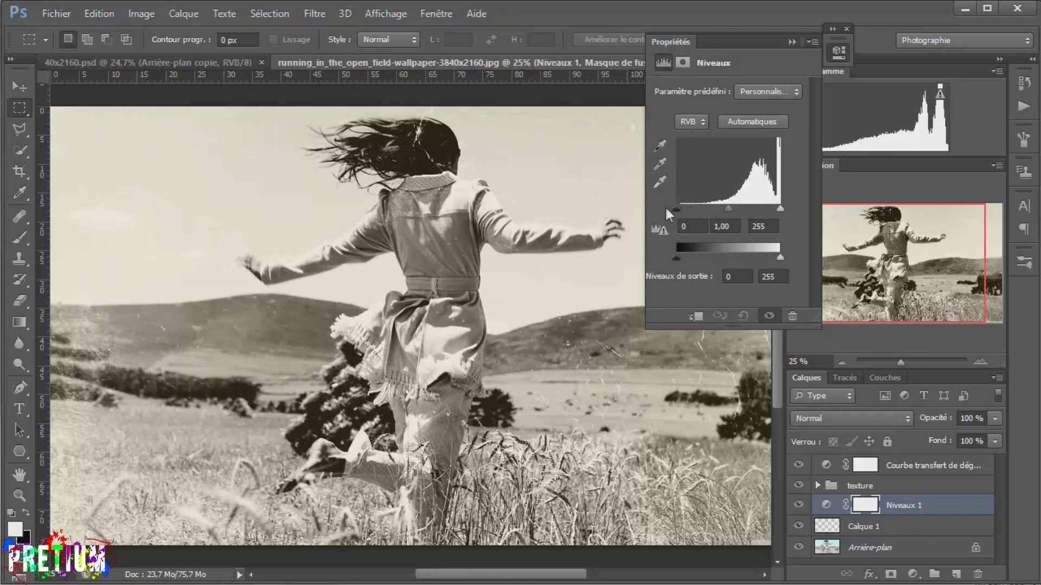
left_click_drag(778, 207, 759, 207)
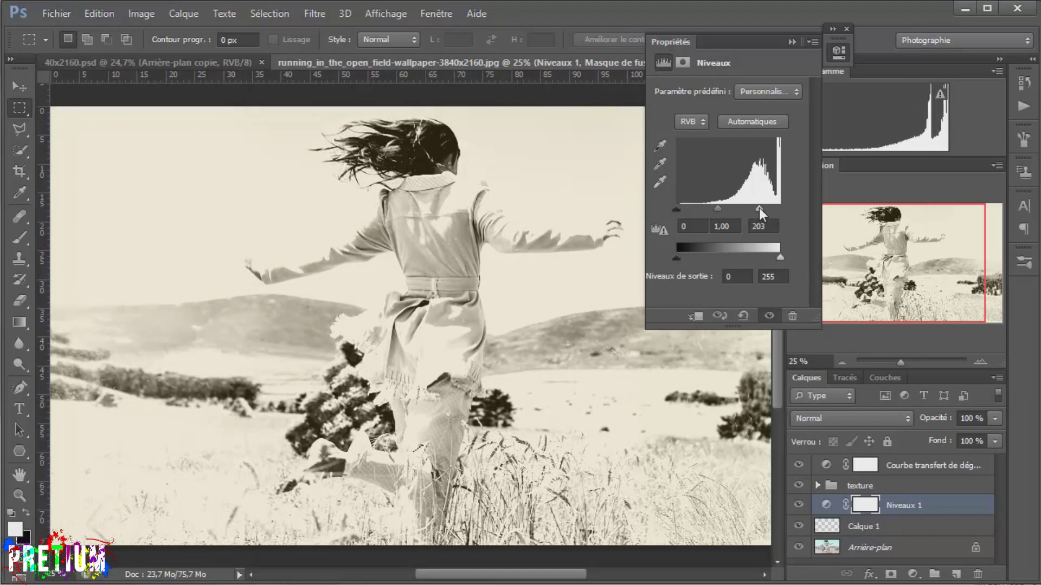
left_click(791, 42)
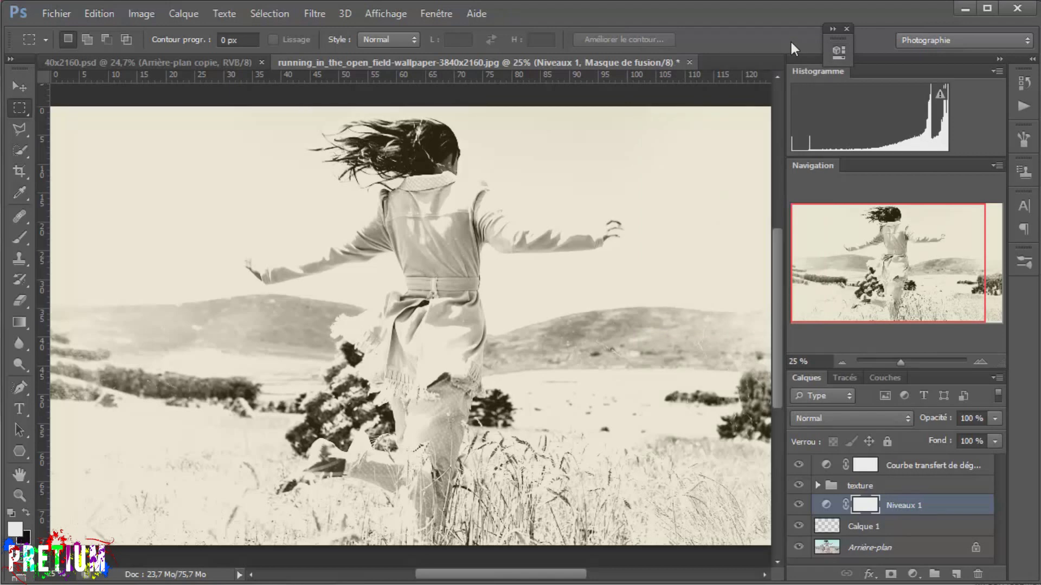
Invert the Levels adjustment's mask and draw white radial gradients on it at the photo's left and right edges and both lower corners
key("ctrl+i")
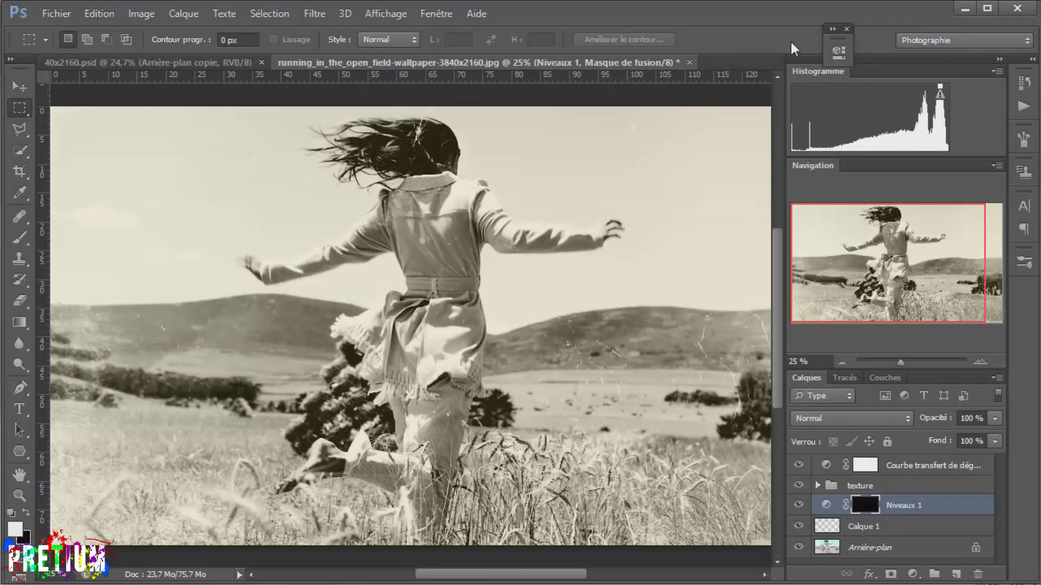
left_click(20, 324)
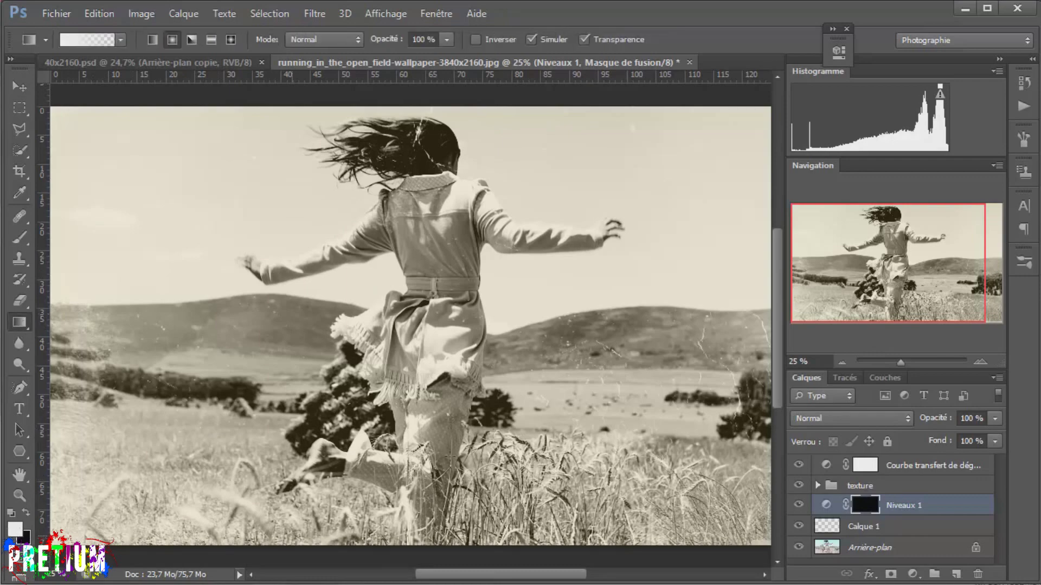
scroll(532, 406, "down", 1)
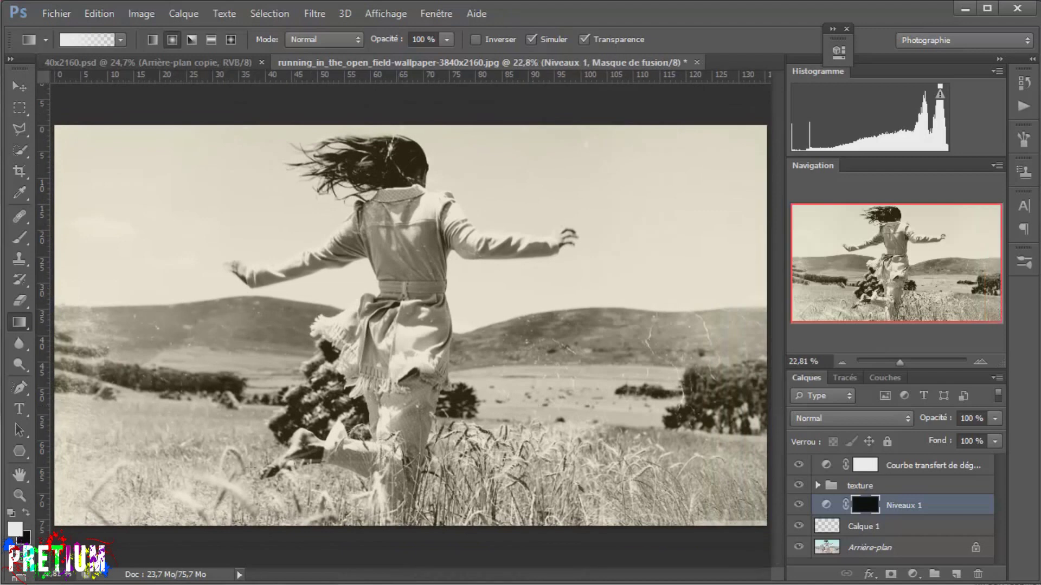
left_click_drag(56, 522, 148, 436)
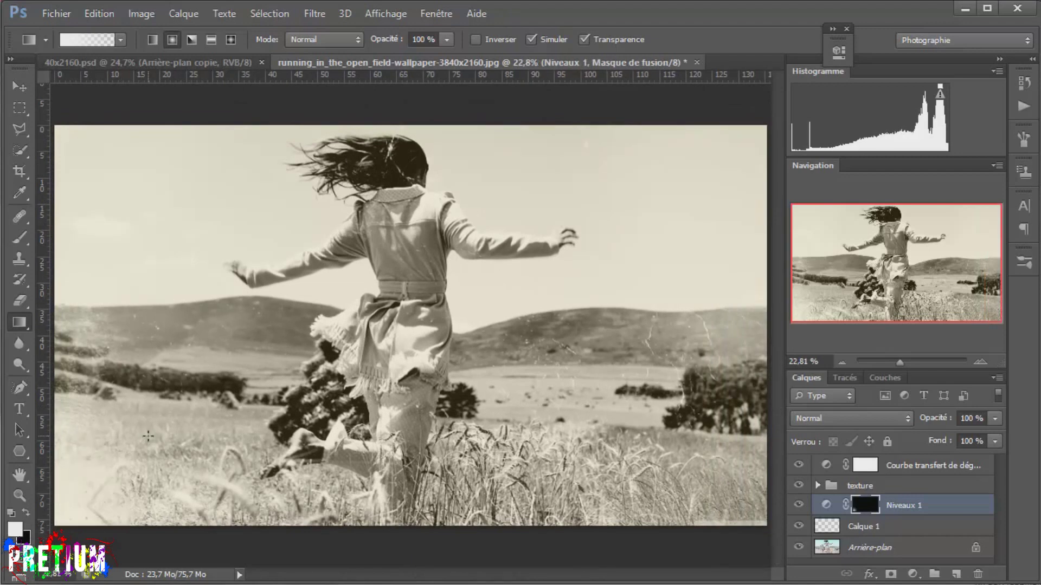
left_click_drag(106, 315, 157, 315)
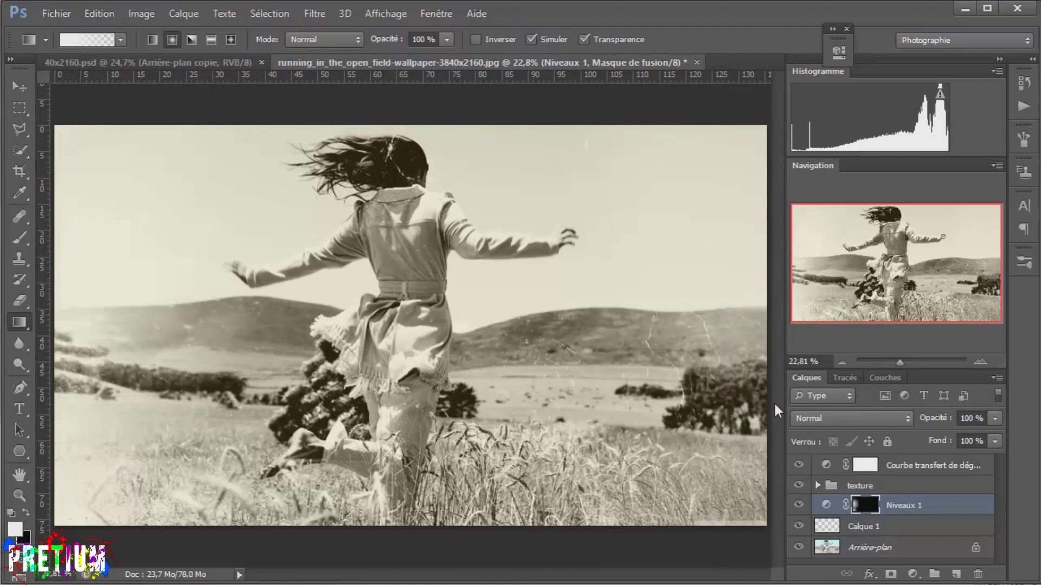
left_click_drag(768, 383, 617, 379)
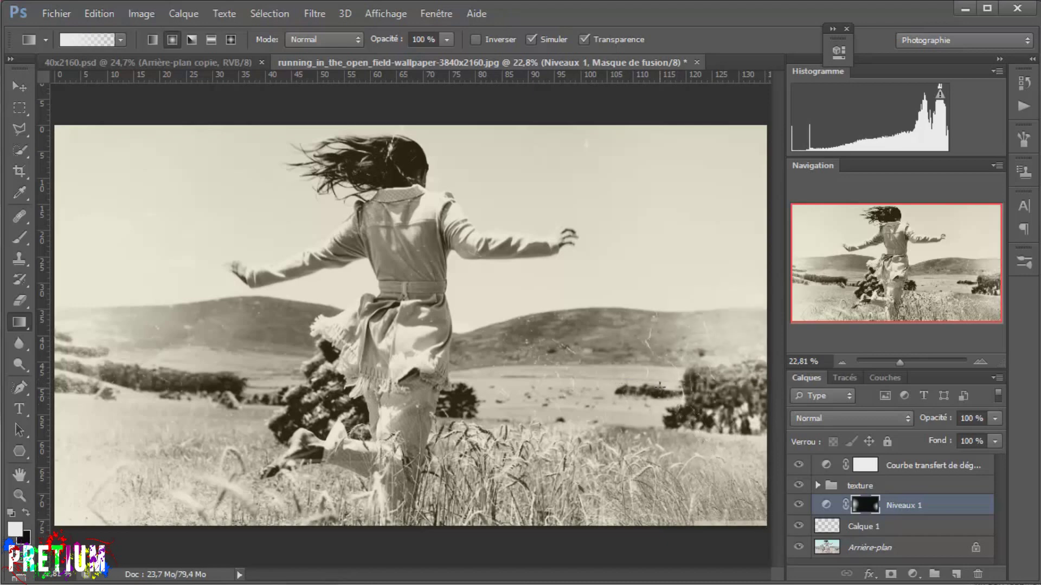
left_click_drag(766, 525, 659, 387)
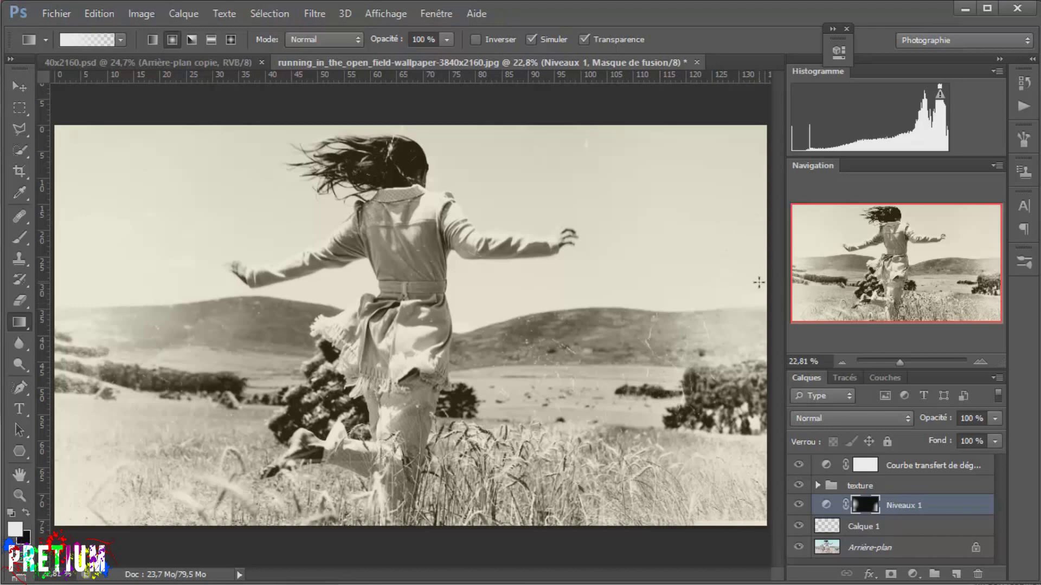
Add another white gradient near the photo's right edge on the Niveaux 1 mask, and a second Levels adjustment with black input level 54
left_click_drag(716, 329, 643, 342)
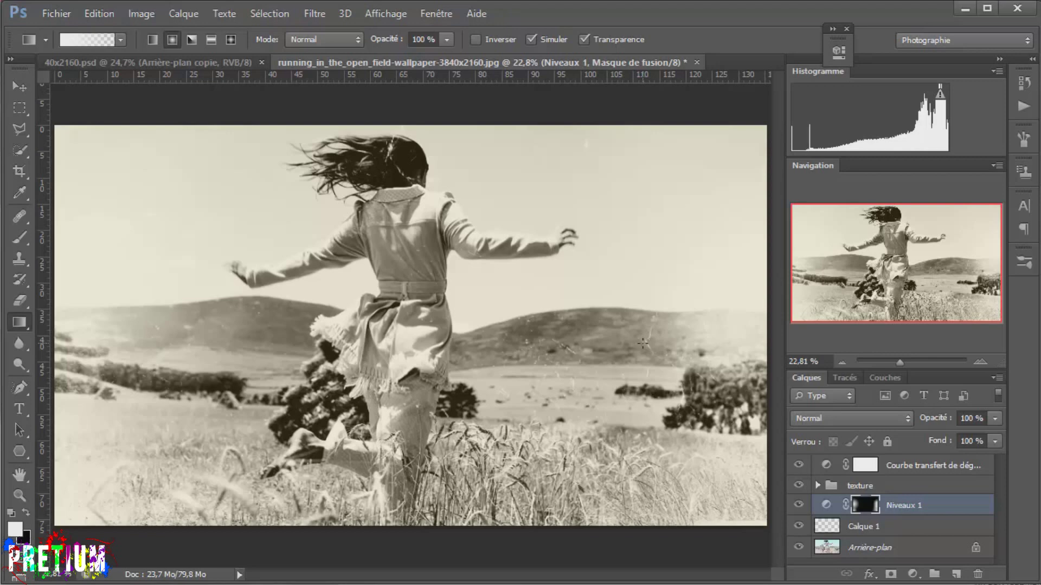
left_click(914, 574)
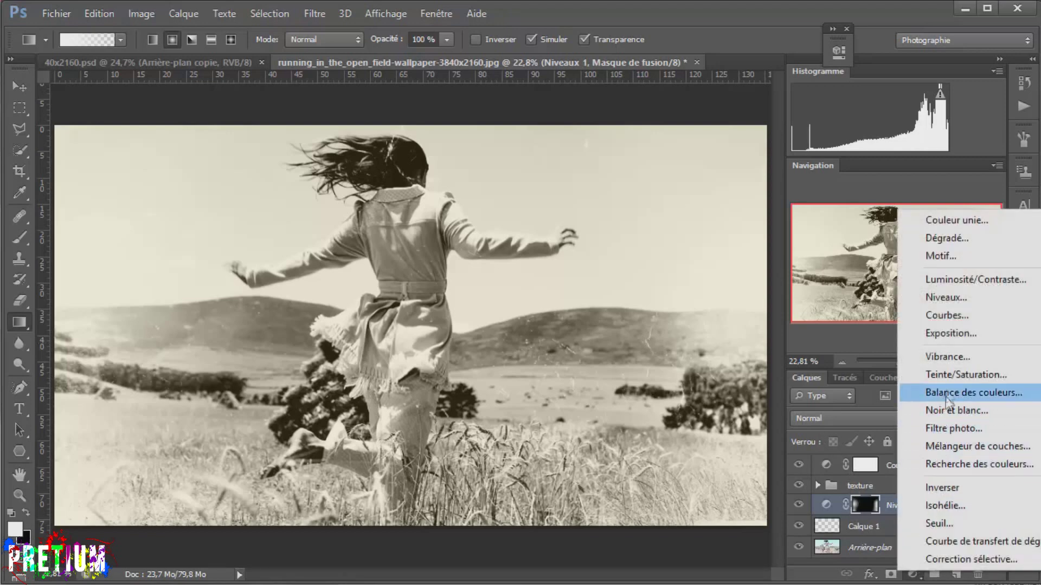
left_click(946, 298)
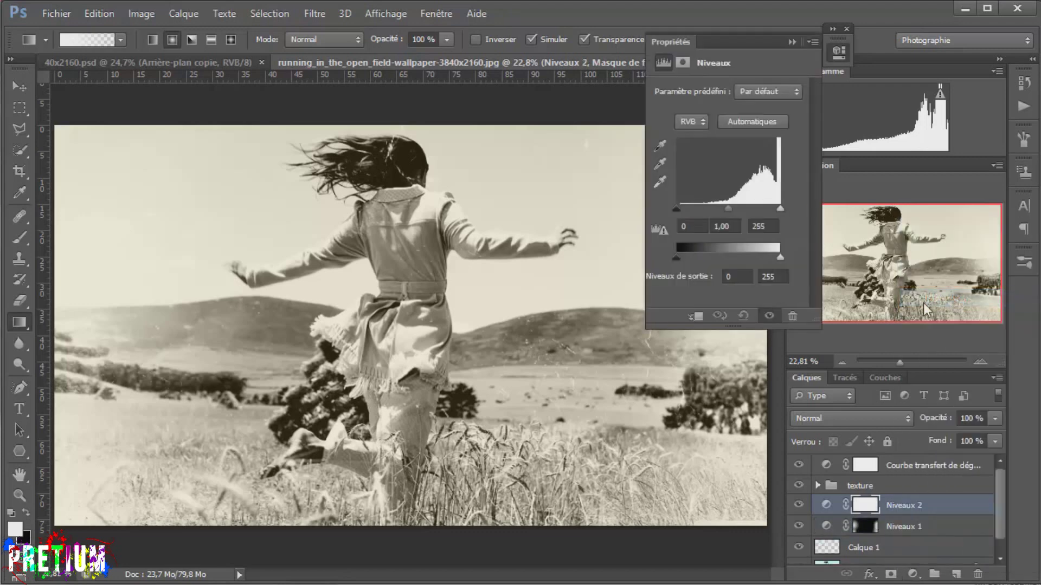
left_click_drag(676, 209, 701, 209)
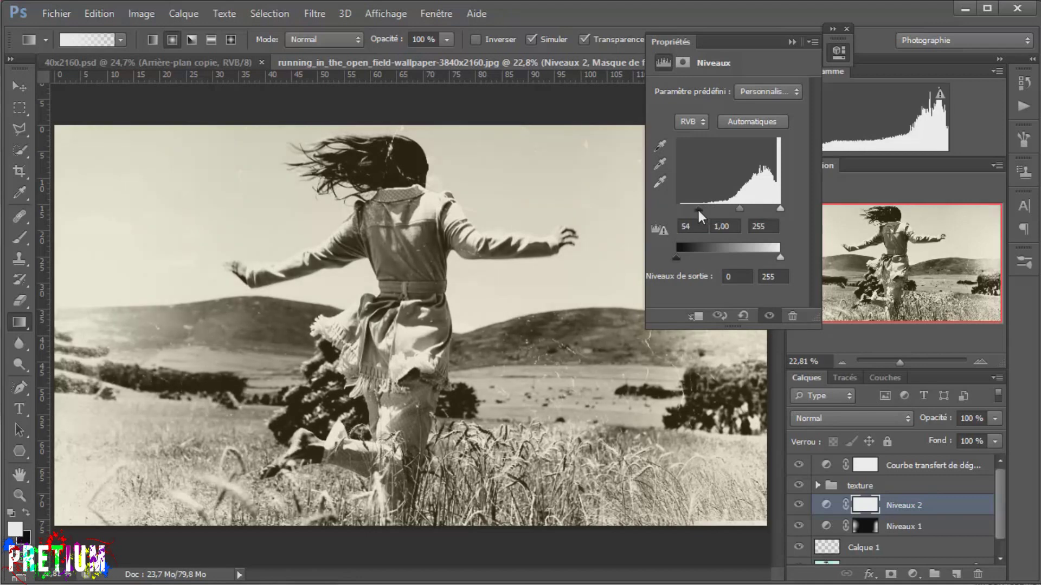
left_click(791, 39)
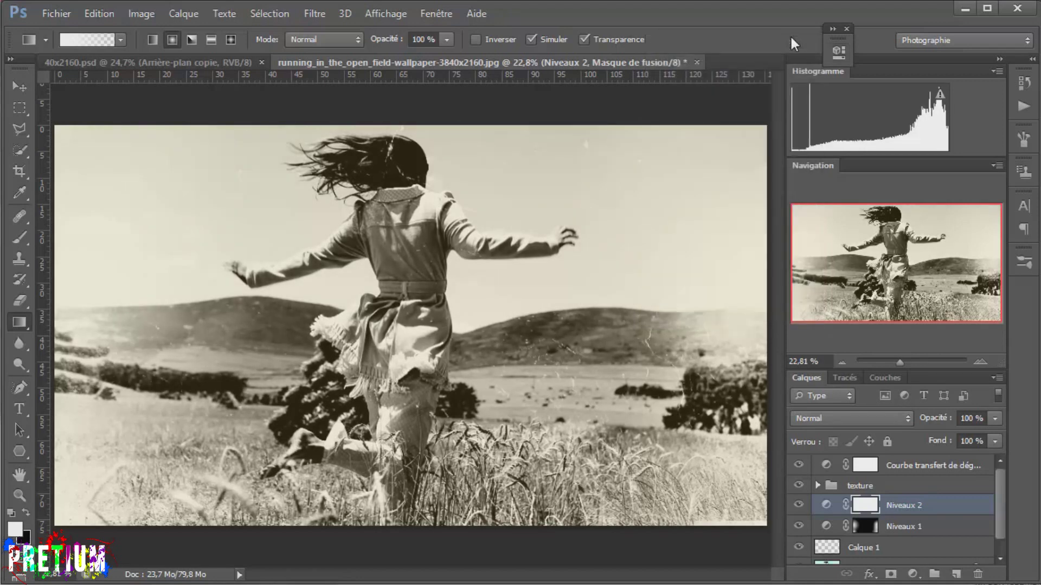
Invert the Niveaux 2 mask and brush white on it over the wheat, the woman and the dark trees on both sides
key("ctrl+i")
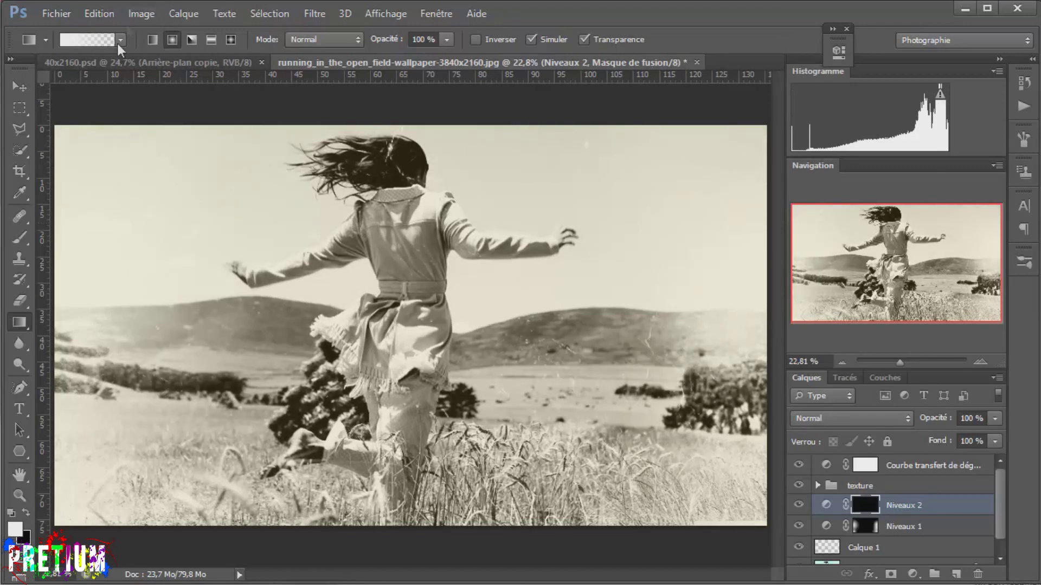
left_click(20, 243)
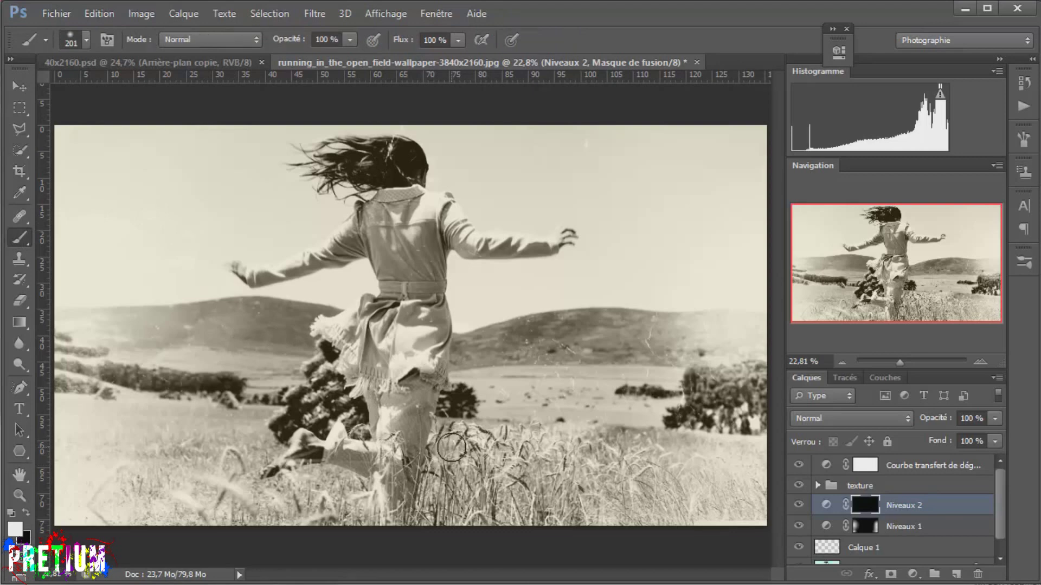
mouse_move(454, 447)
left_mouse_down()
mouse_move(487, 493)
mouse_move(550, 487)
mouse_move(575, 463)
mouse_move(578, 475)
mouse_move(626, 468)
mouse_move(594, 474)
left_mouse_up()
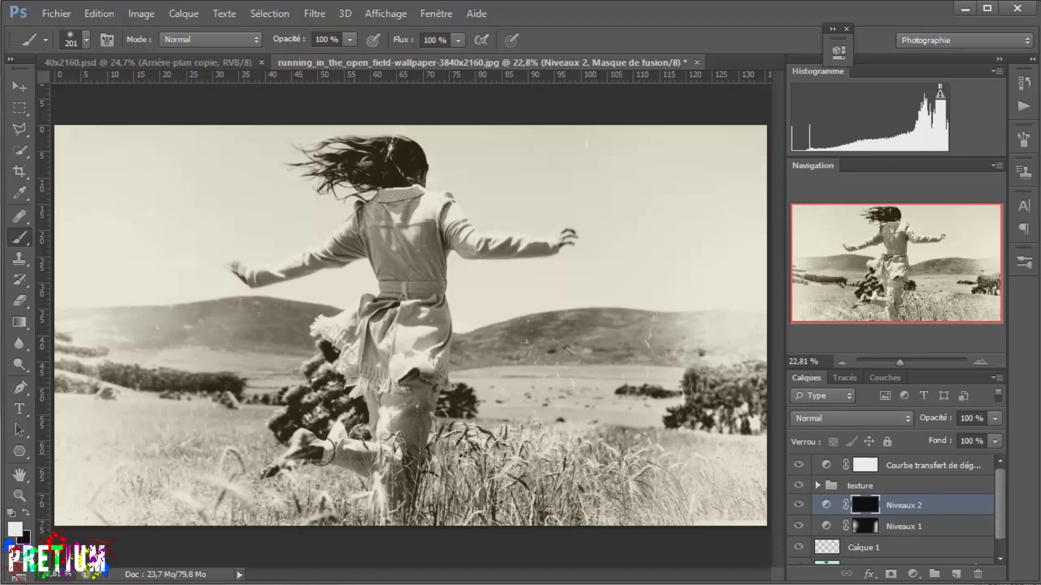
mouse_move(391, 392)
left_mouse_down()
mouse_move(379, 420)
mouse_move(386, 448)
left_mouse_up()
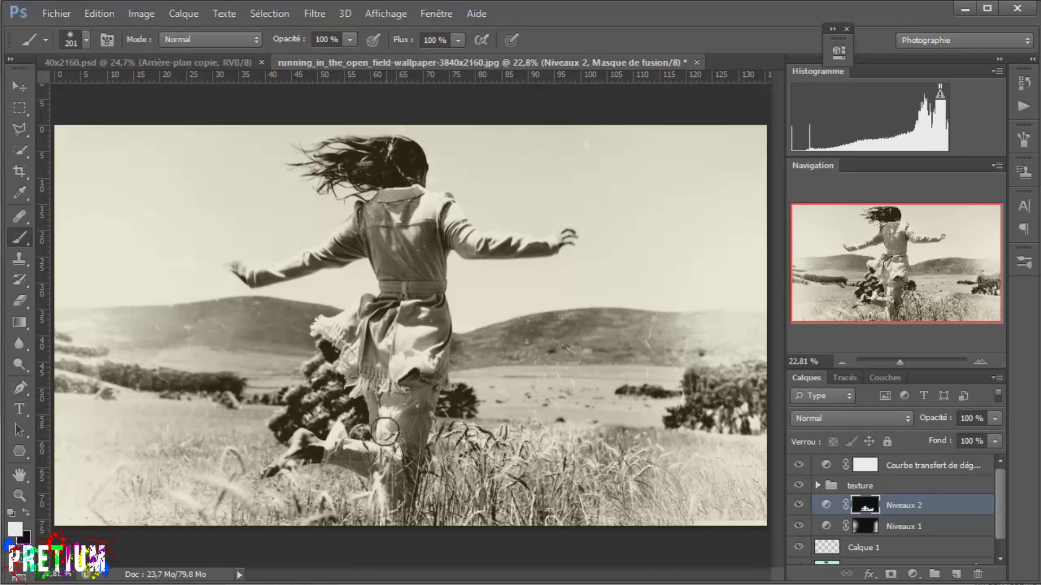
left_click_drag(354, 434, 228, 396)
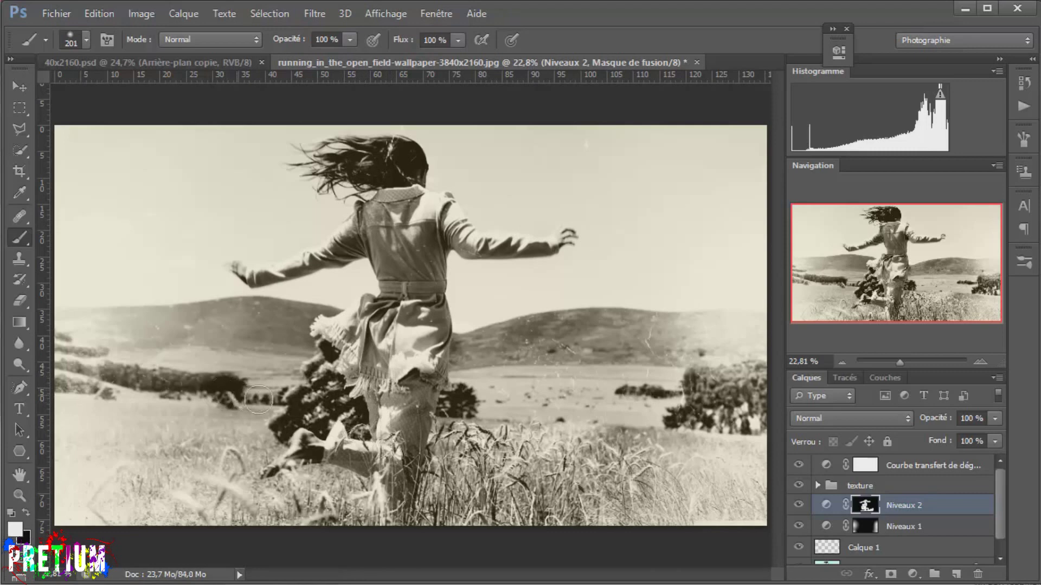
left_click_drag(171, 383, 235, 400)
mouse_move(687, 416)
left_mouse_down()
mouse_move(672, 421)
mouse_move(688, 425)
left_mouse_up()
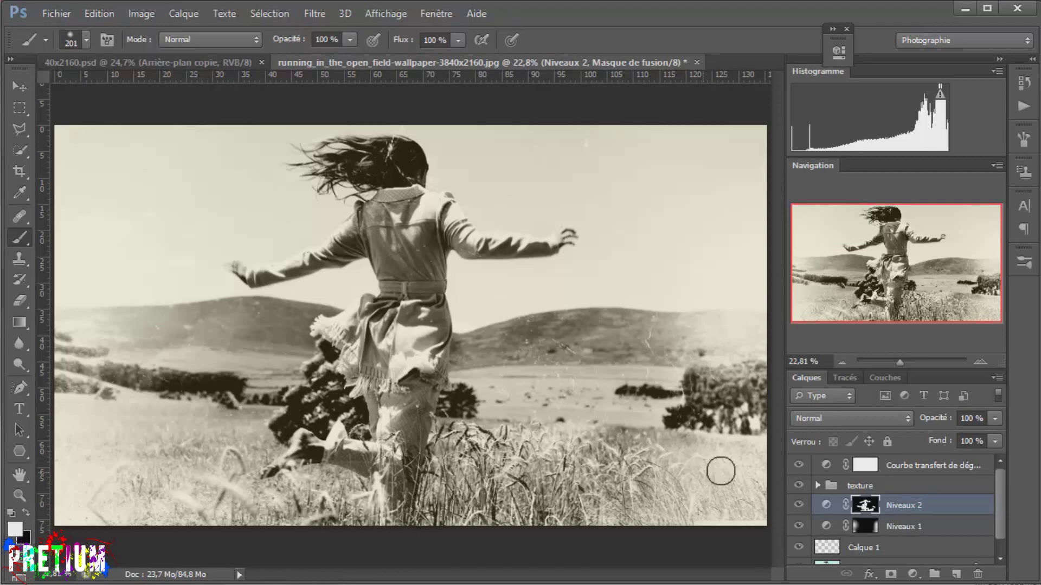
Add an empty layer above Niveaux 2 and select a narrow rectangular frame along the photo's outer edges
left_click_drag(986, 505, 954, 581)
left_click(955, 573)
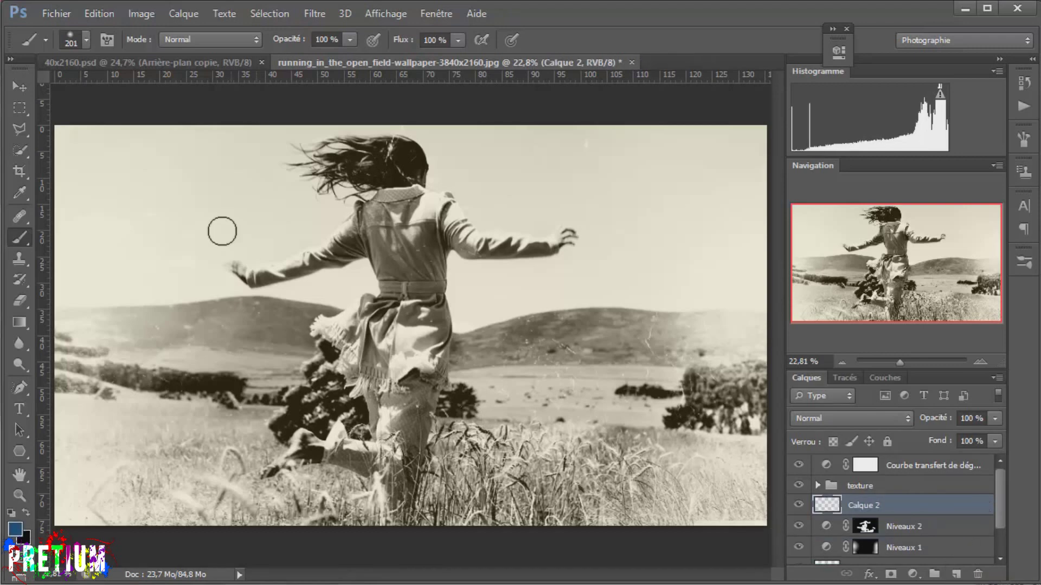
left_click(15, 109)
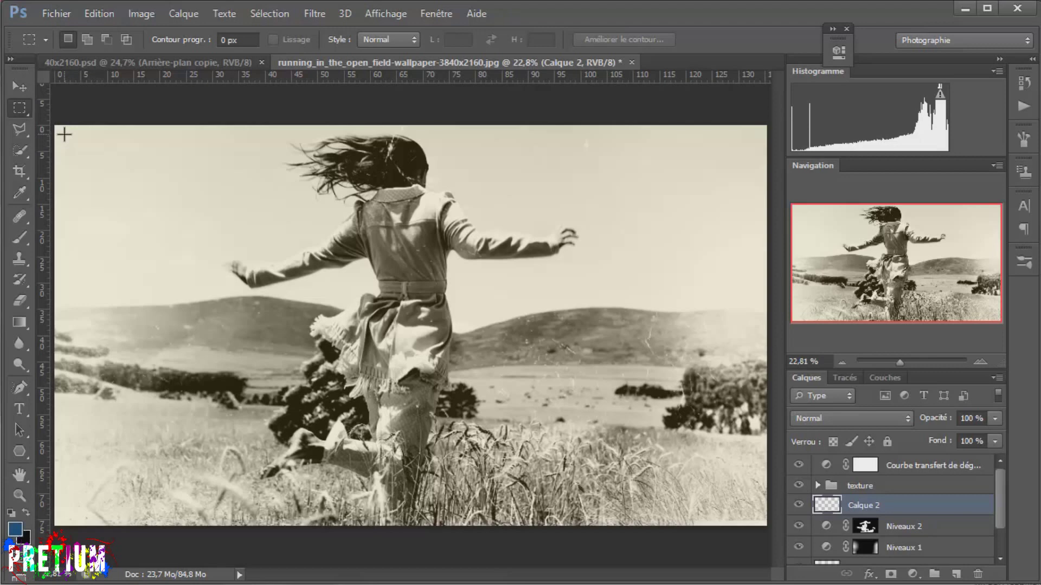
left_click_drag(62, 135, 754, 515)
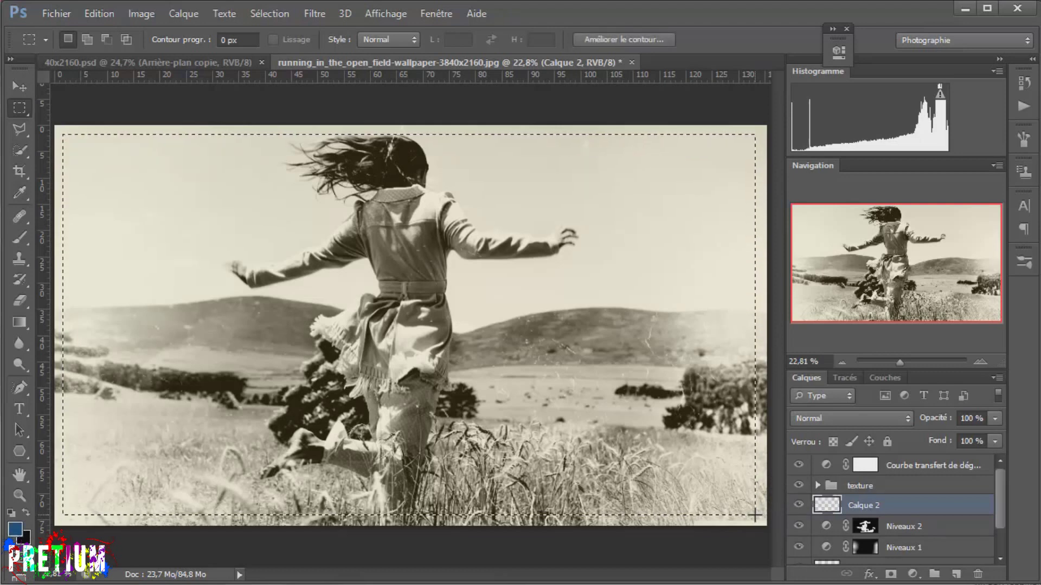
right_click(522, 389)
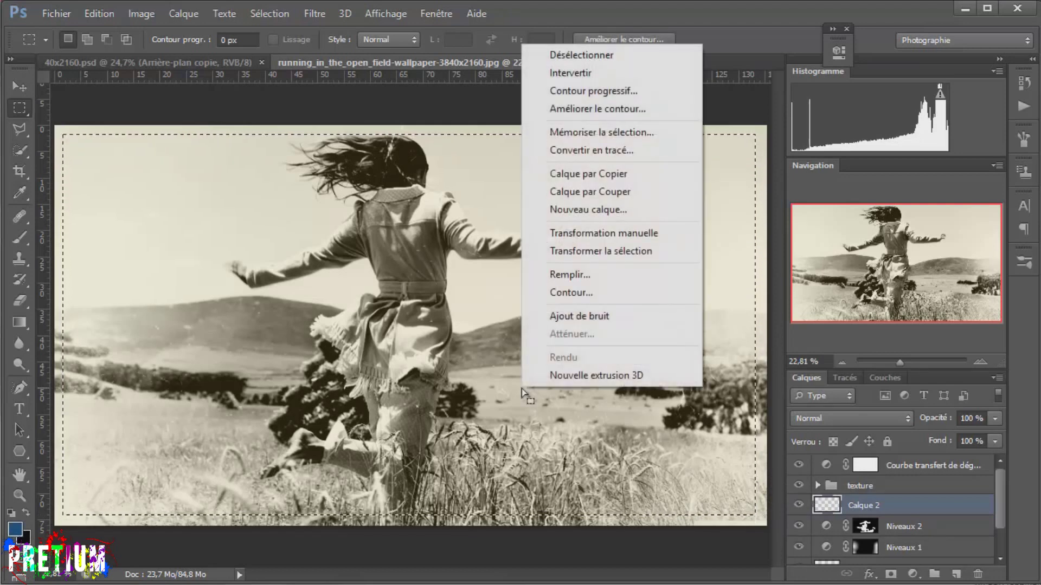
left_click(581, 76)
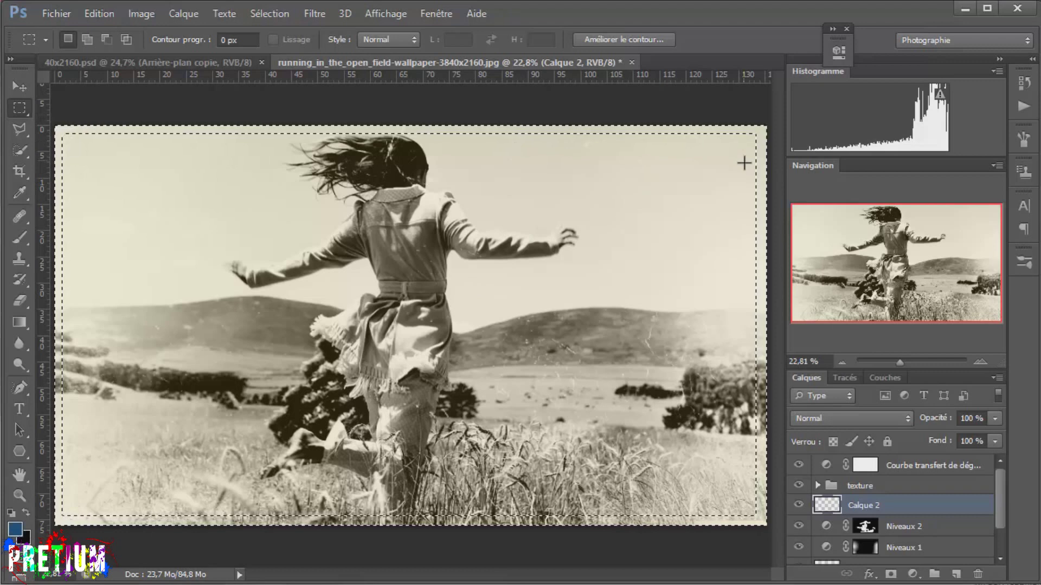
Fill the frame selection on Calque 2 with white (Blanc) in Normal mode at 100% opacity, and deselect it
right_click(757, 180)
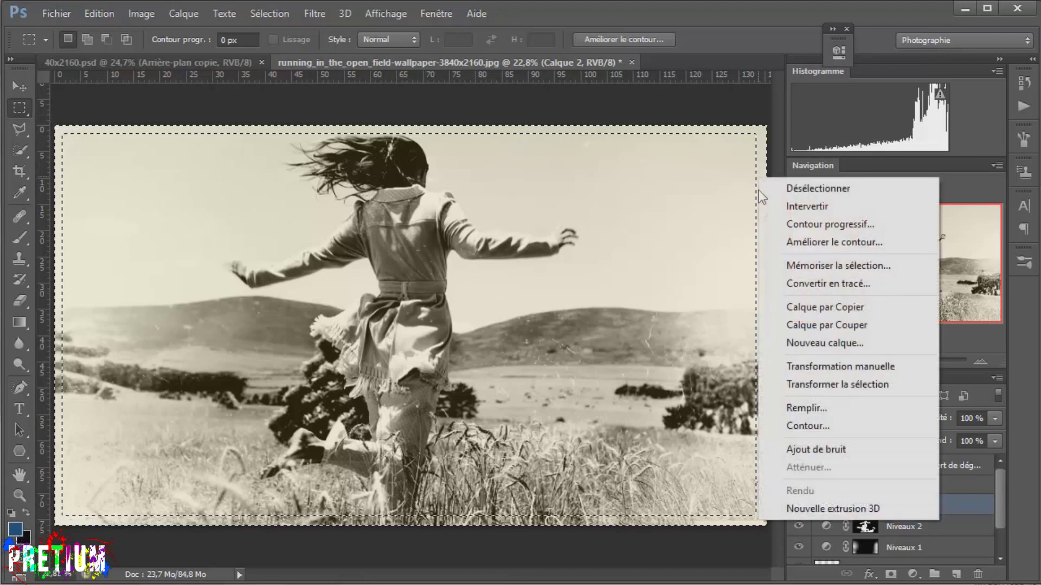
left_click(776, 407)
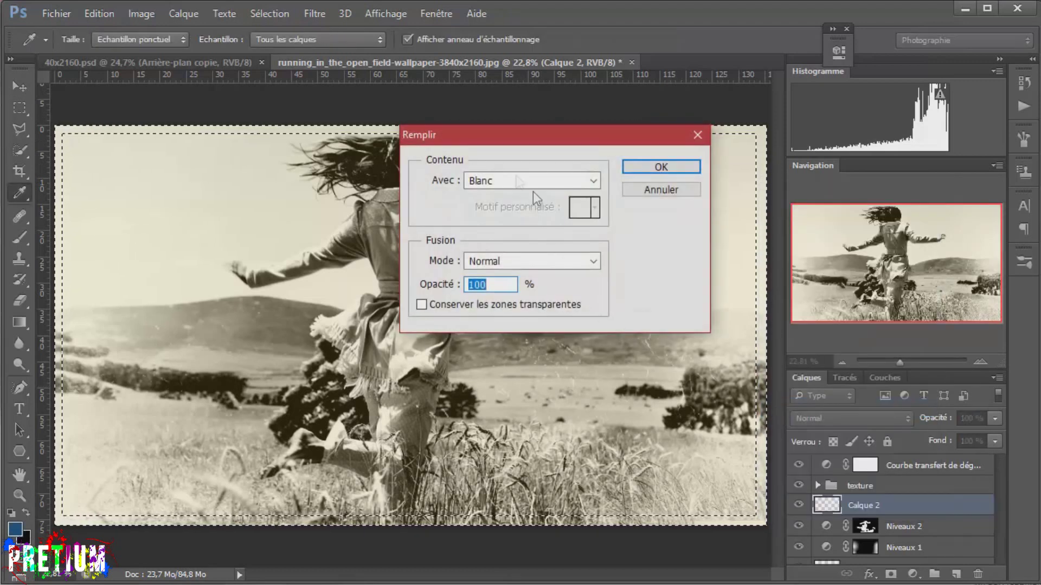
left_click(588, 187)
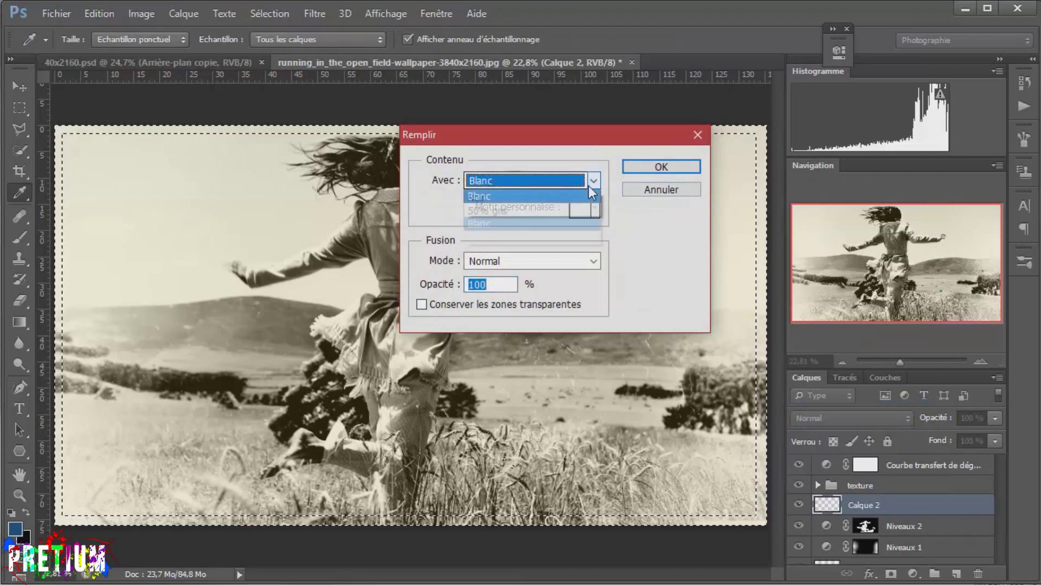
left_click(499, 330)
left_click(663, 164)
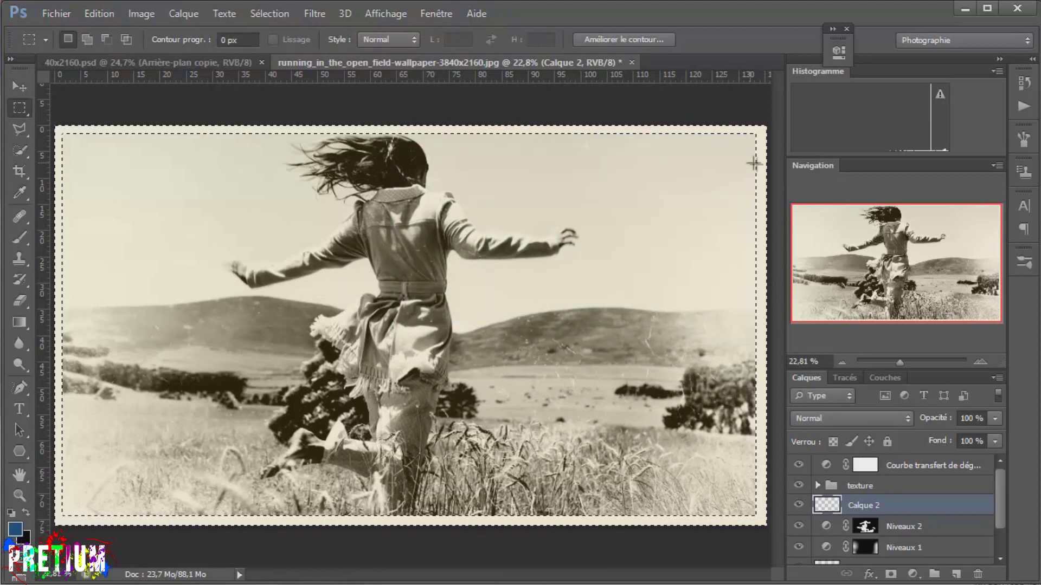
left_click(763, 450)
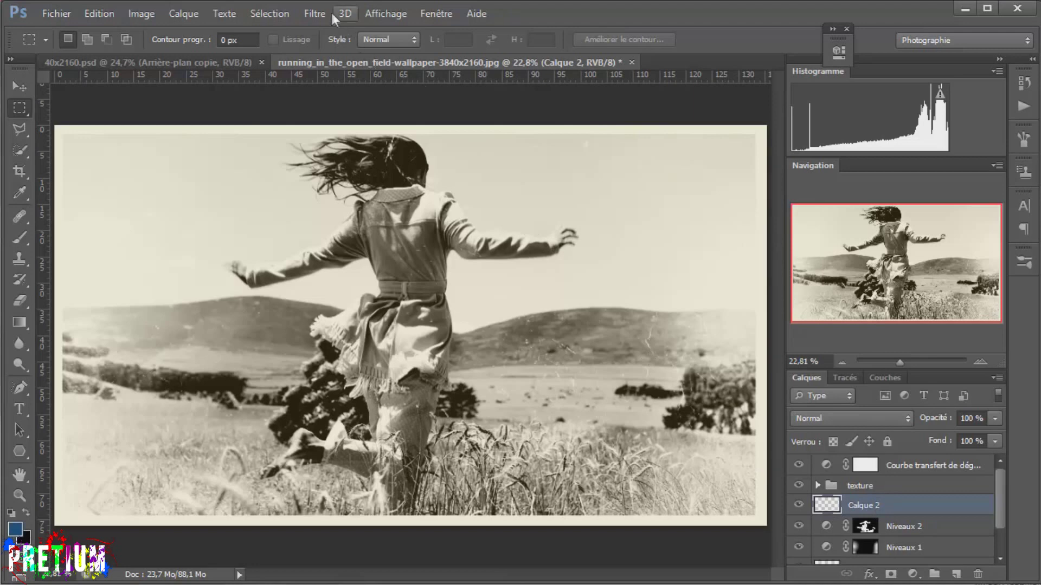
Soften the white frame on Calque 2 with a Gaussian blur (Flou gaussien) of about 16.8 pixels radius
left_click(313, 14)
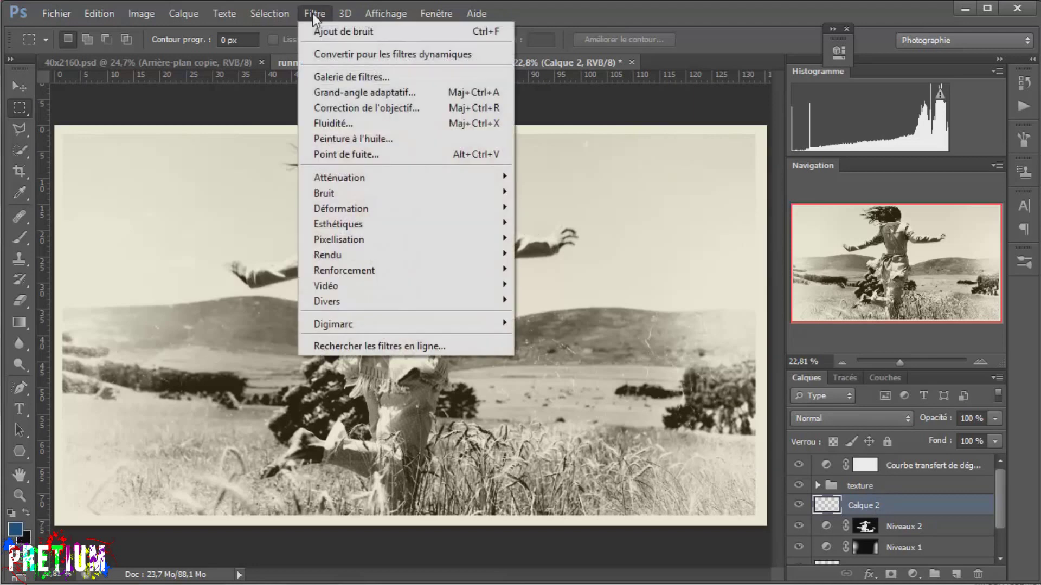
mouse_move(356, 183)
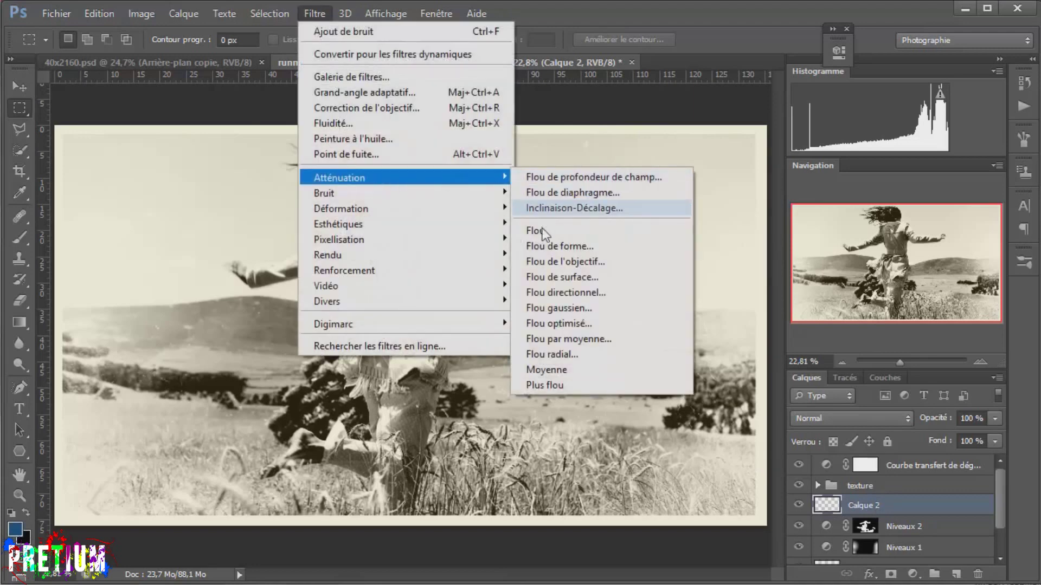
left_click(554, 308)
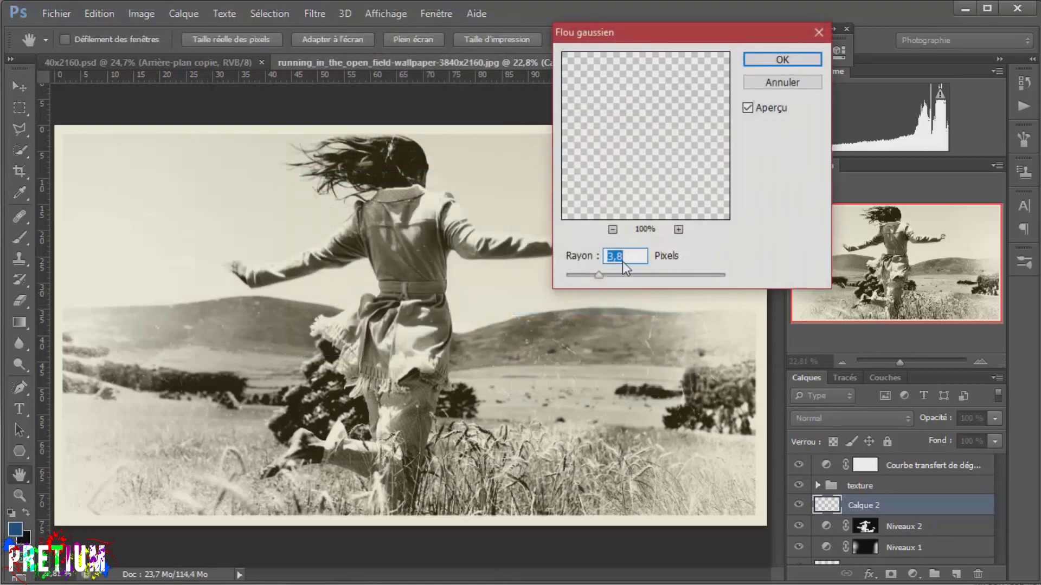
left_click_drag(596, 274, 556, 272)
key("shift+Up")
key("Up")
left_click_drag(577, 277, 586, 277)
key("shift+Up")
key("Up")
left_click_drag(616, 278, 668, 272)
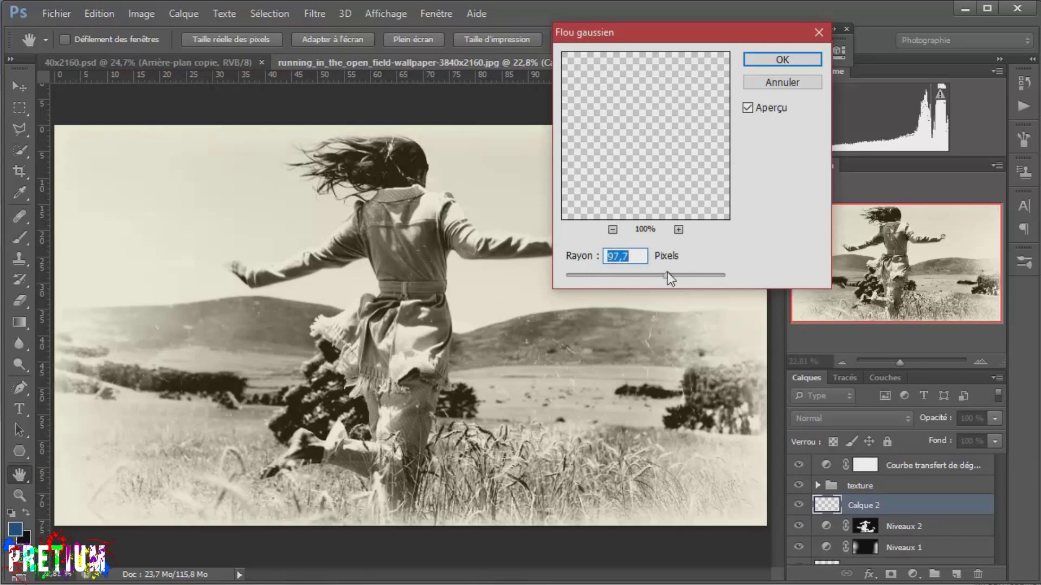
left_click_drag(668, 273, 639, 275)
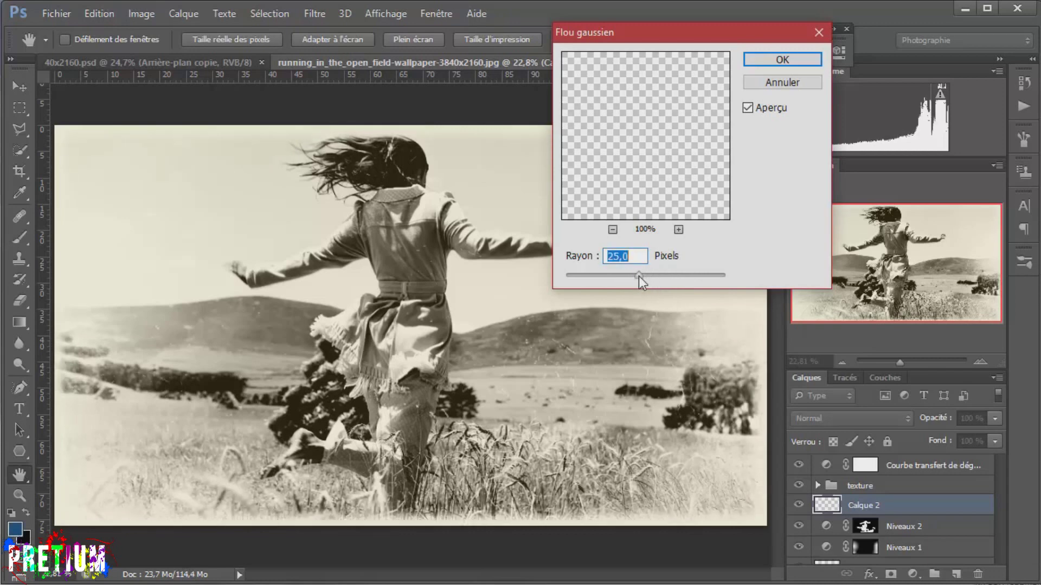
left_click(634, 276)
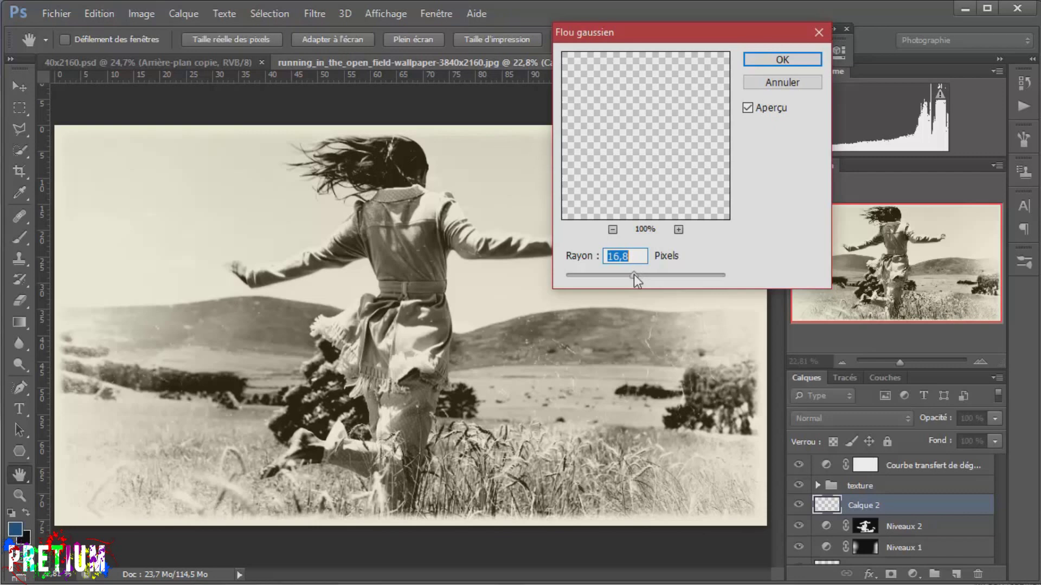
left_click_drag(631, 274, 630, 275)
left_click(776, 61)
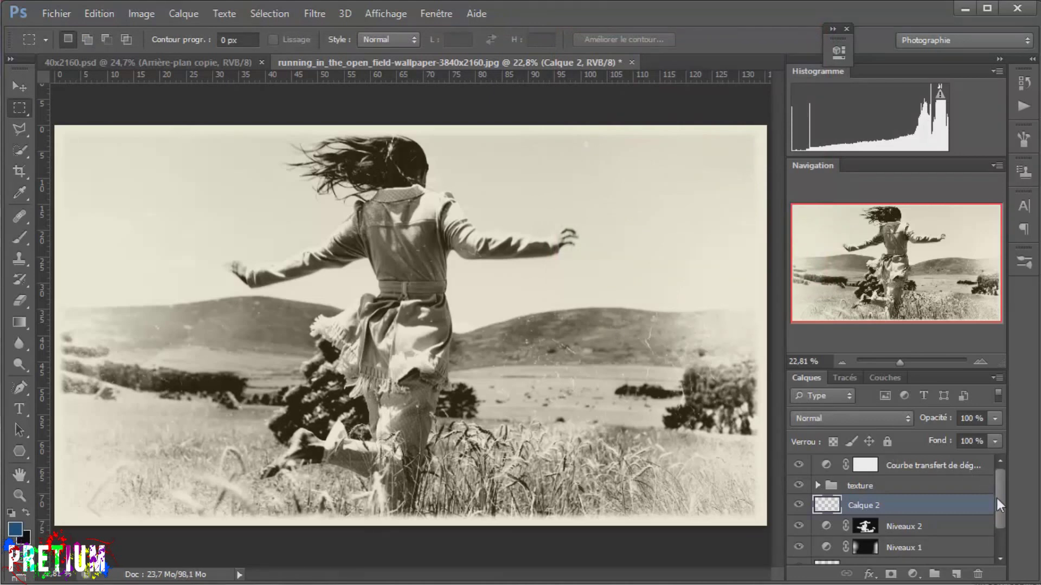
Duplicate the Arrière-plan layer and convert the copy to a smart object
left_click_drag(996, 499, 997, 522)
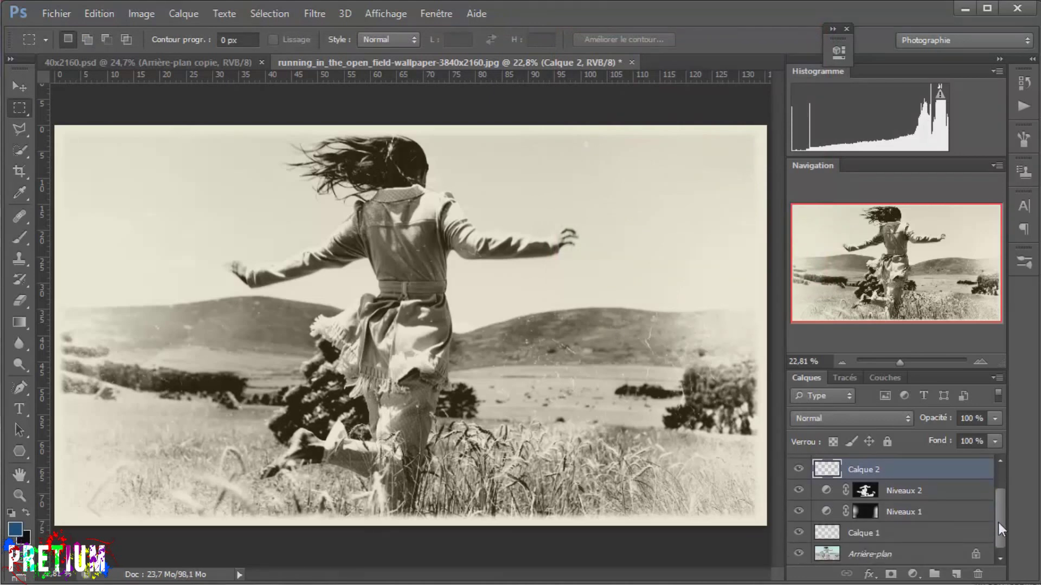
left_click(885, 555)
key("ctrl+j")
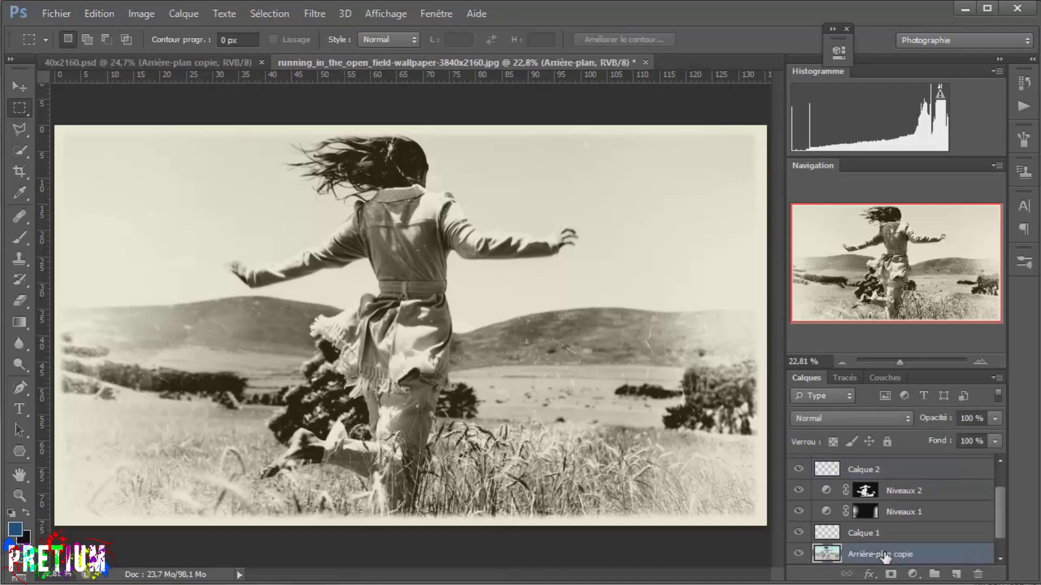
right_click(885, 555)
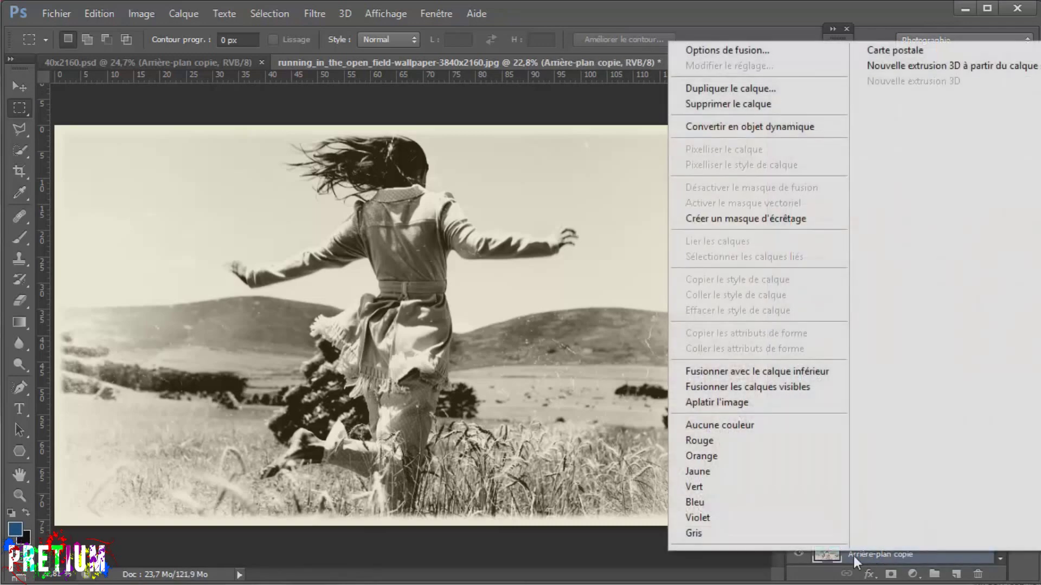
left_click(762, 126)
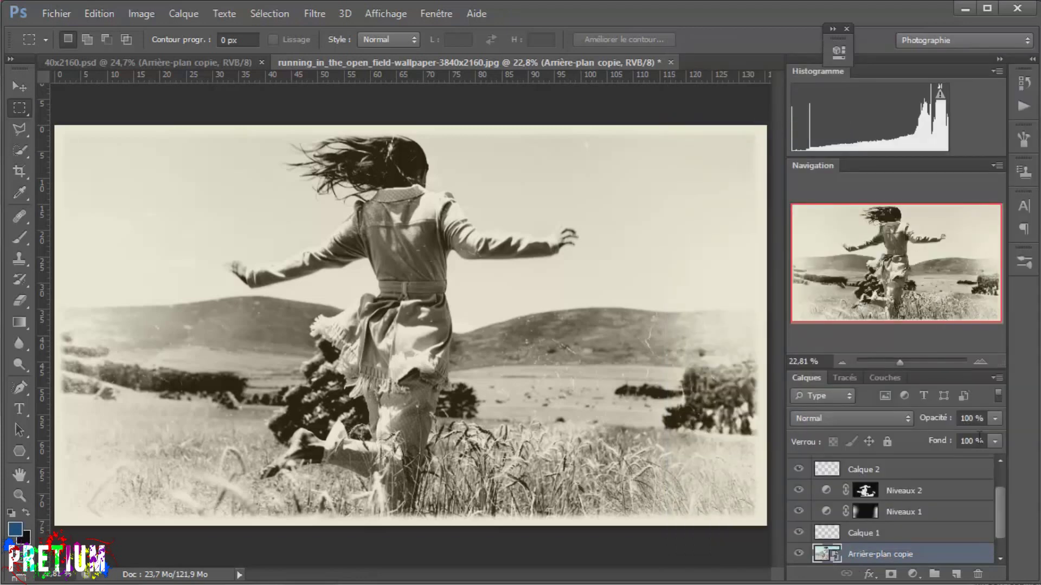
Apply a light Gaussian blur (Flou gaussien) to the Arrière-plan copie smart object and compare the photo with and without it
scroll(997, 520, "down", 1)
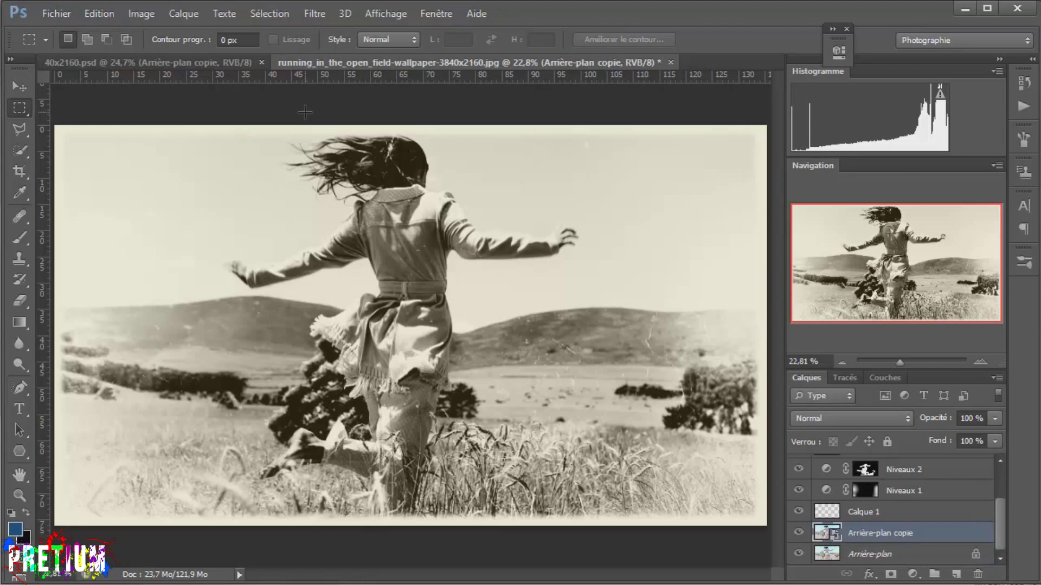
left_click(309, 21)
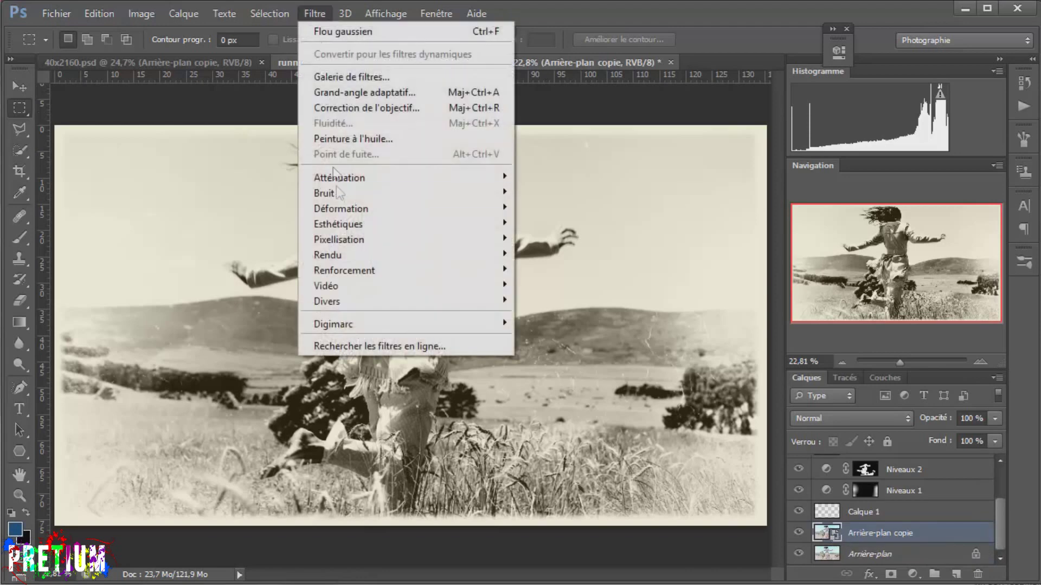
mouse_move(373, 184)
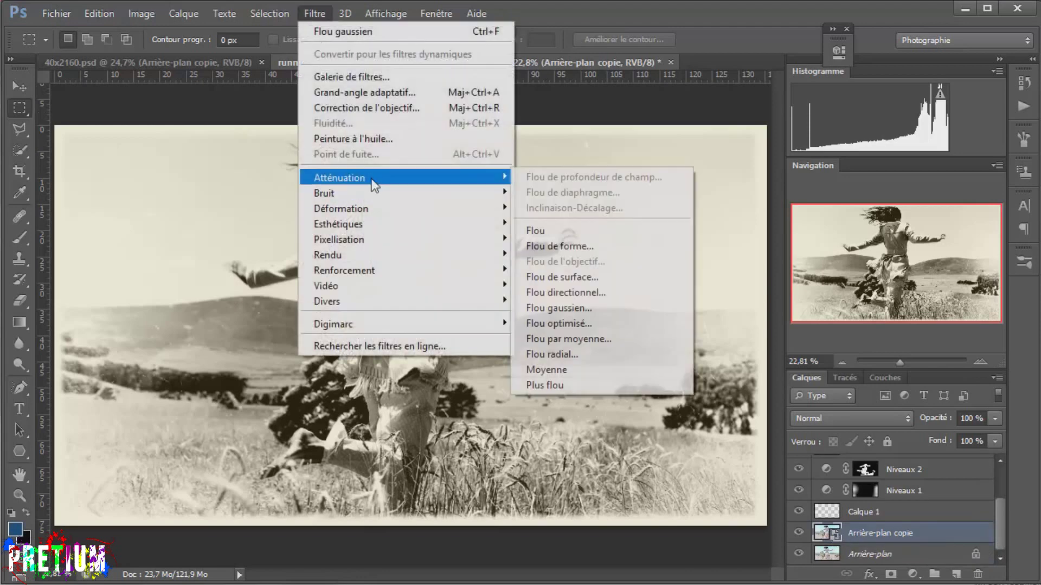
left_click(584, 314)
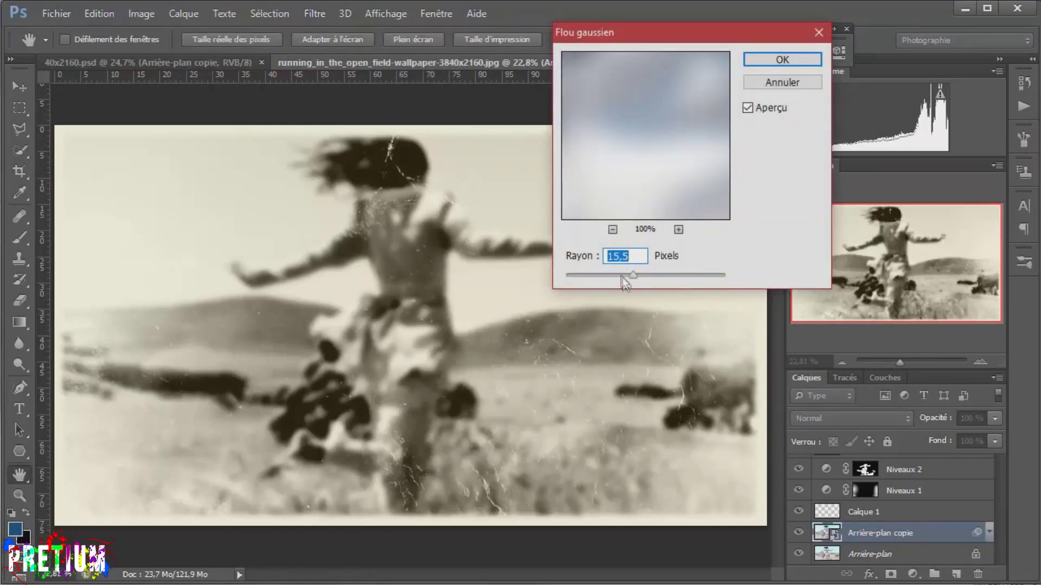
left_click(594, 278)
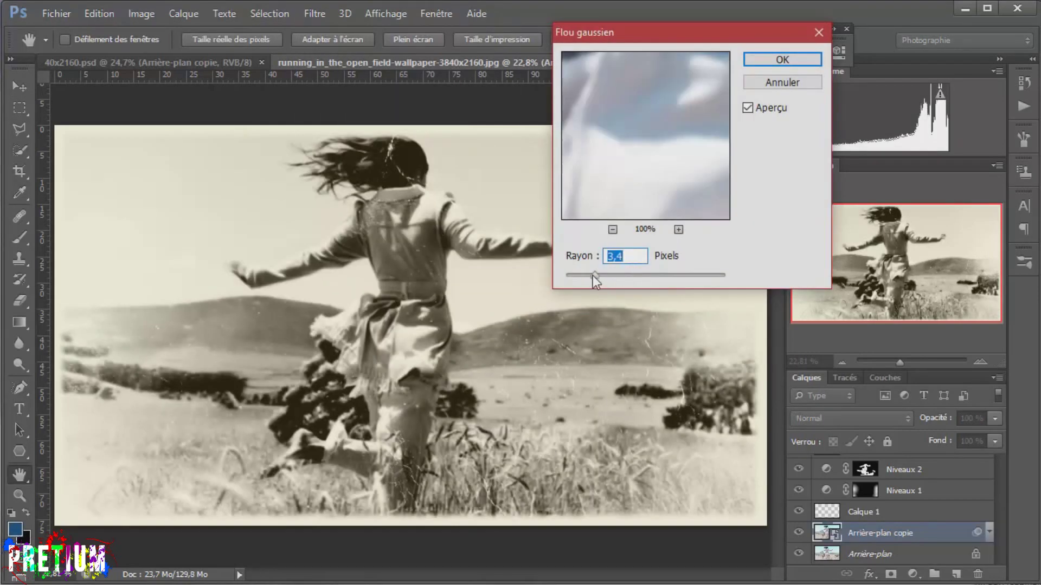
left_click_drag(593, 275, 582, 272)
left_click(780, 59)
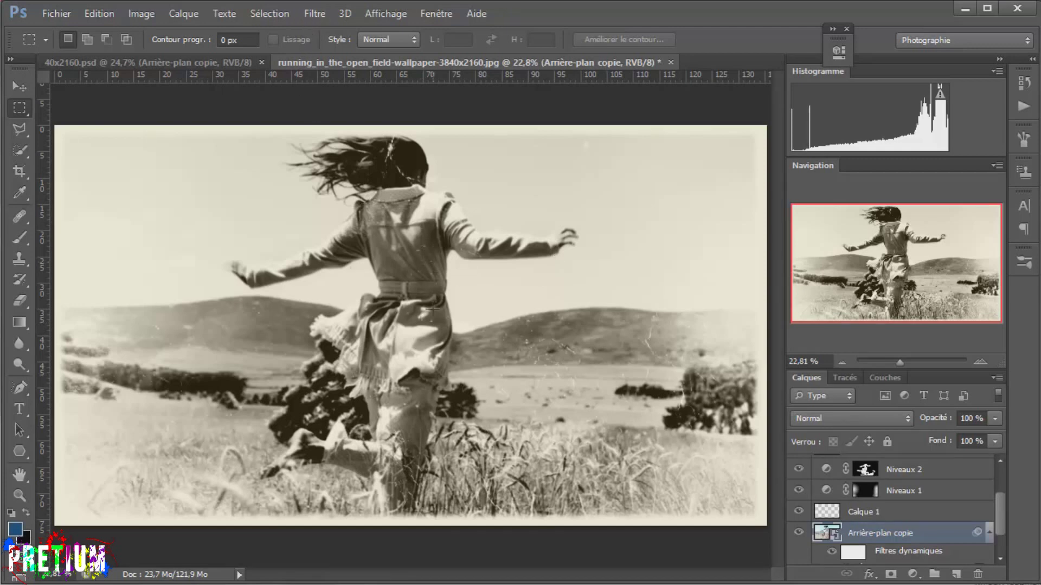
left_click(799, 534)
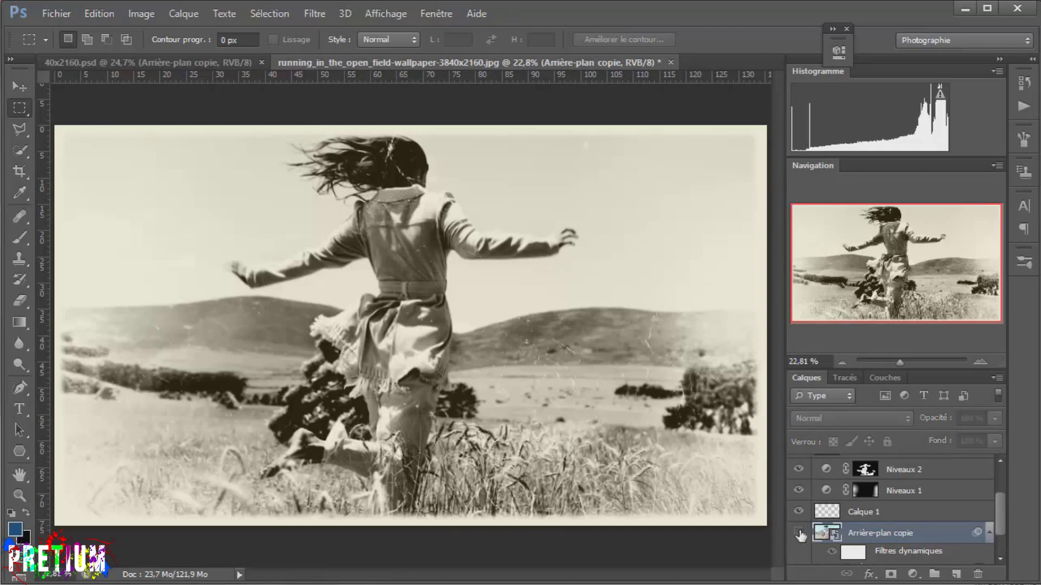
left_click(799, 534)
left_click(799, 534)
left_click(799, 534)
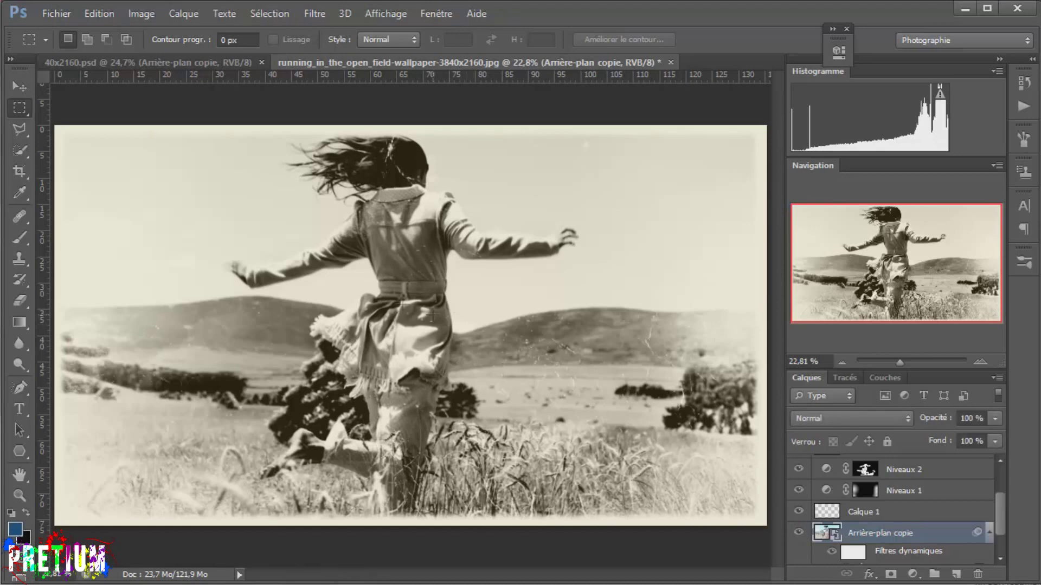
Add about 12% noise (Ajout de bruit) with Uniforme distribution to Arrière-plan copie and check its list of smart filters
left_click(315, 13)
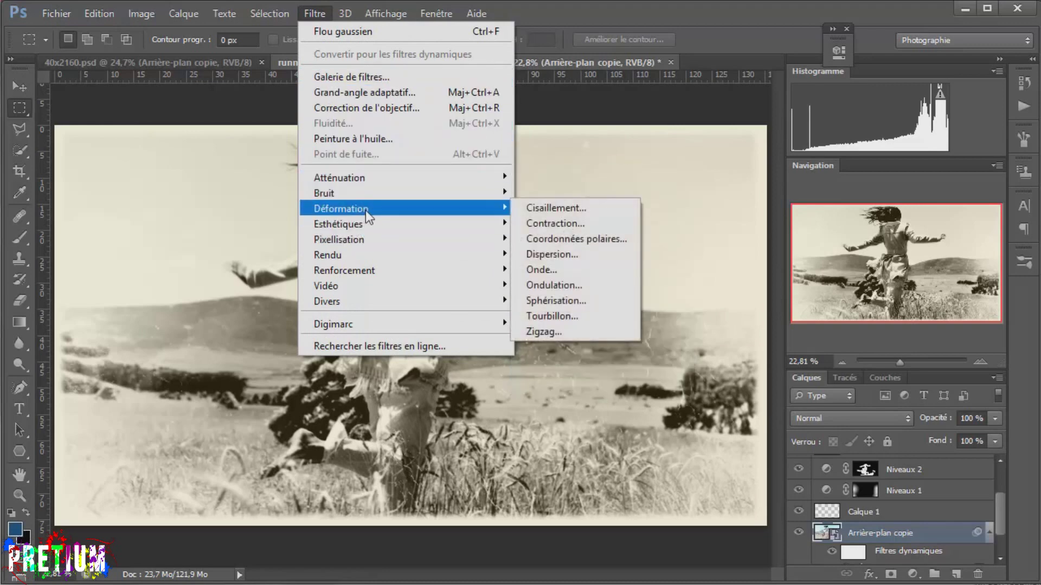
mouse_move(394, 196)
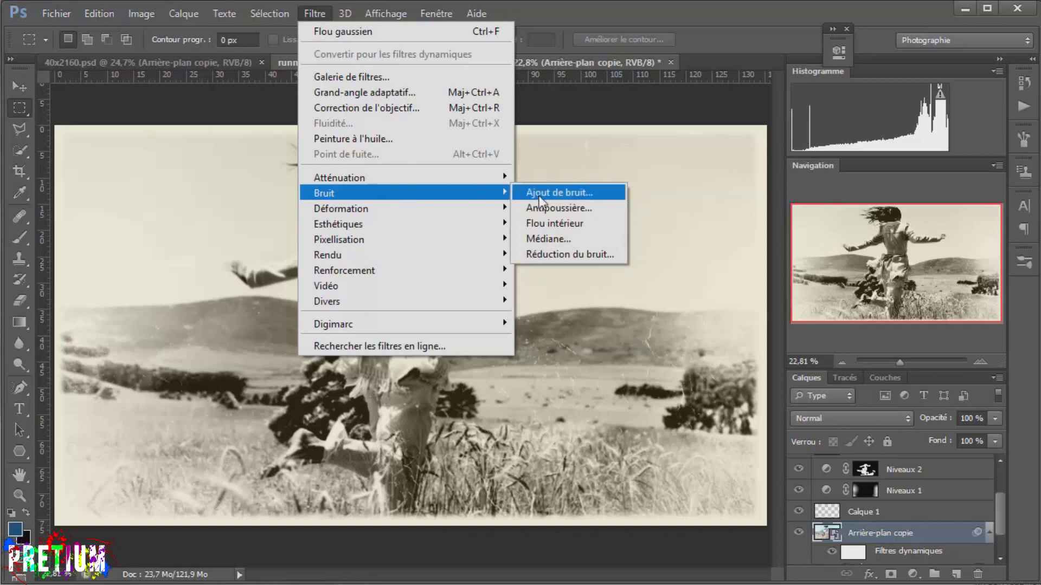
left_click(557, 196)
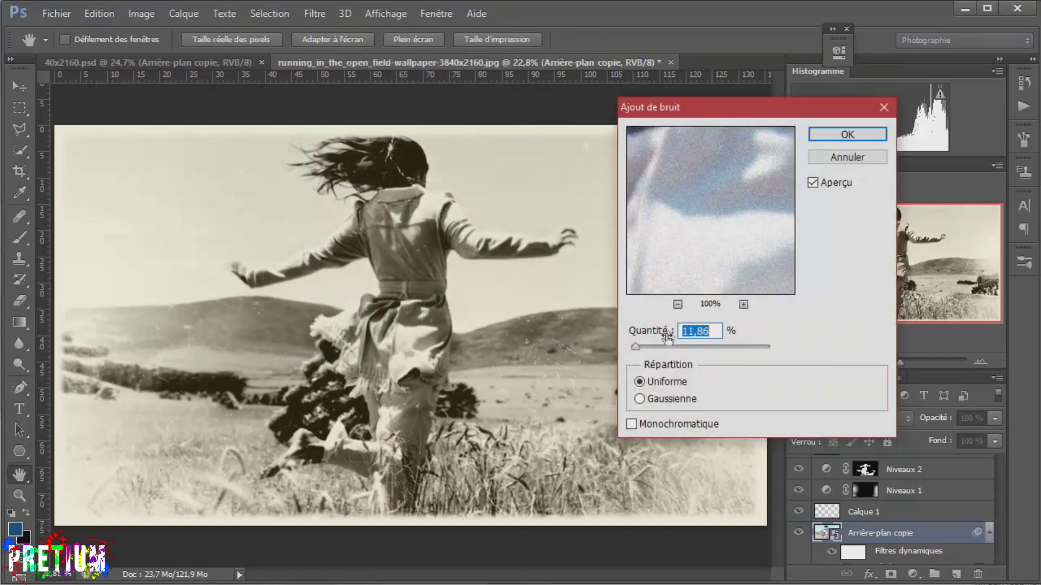
mouse_move(635, 347)
left_mouse_down()
mouse_move(668, 347)
mouse_move(635, 349)
left_mouse_up()
left_click(821, 137)
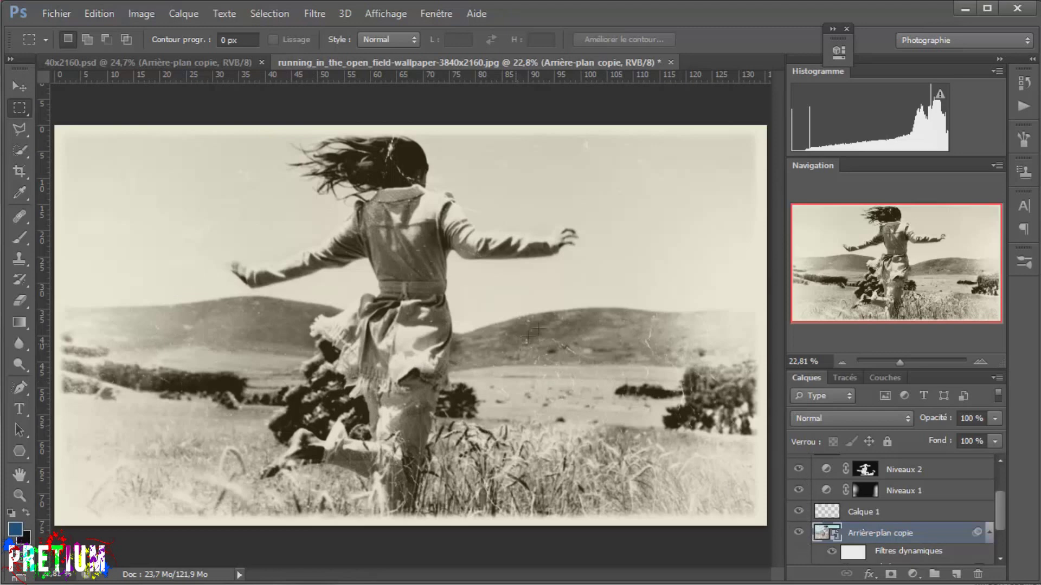
left_click_drag(1004, 521, 1003, 541)
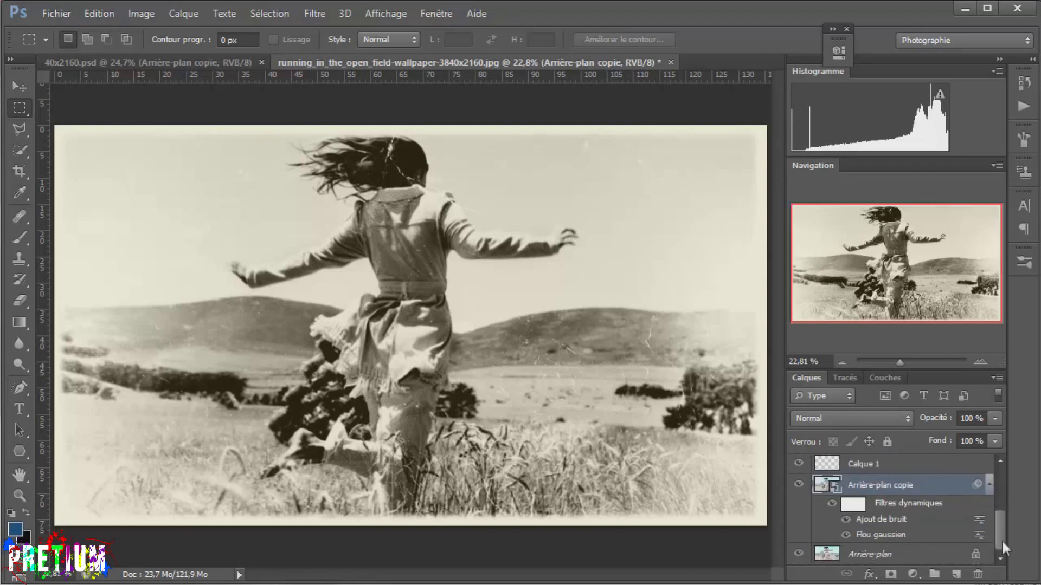